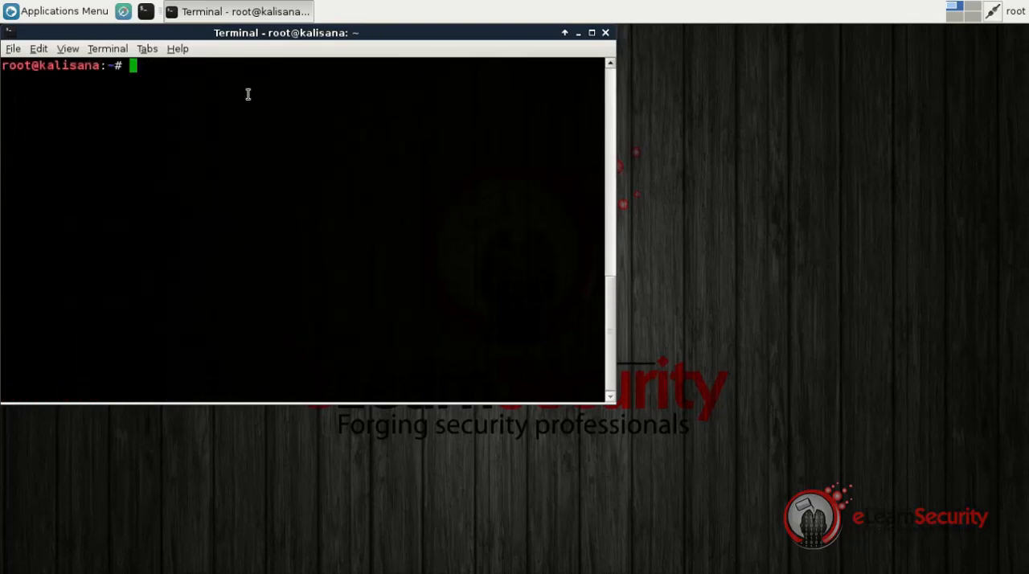
Launch the GTK version of Wireshark by running the program wireshark-gtk
click(24, 11)
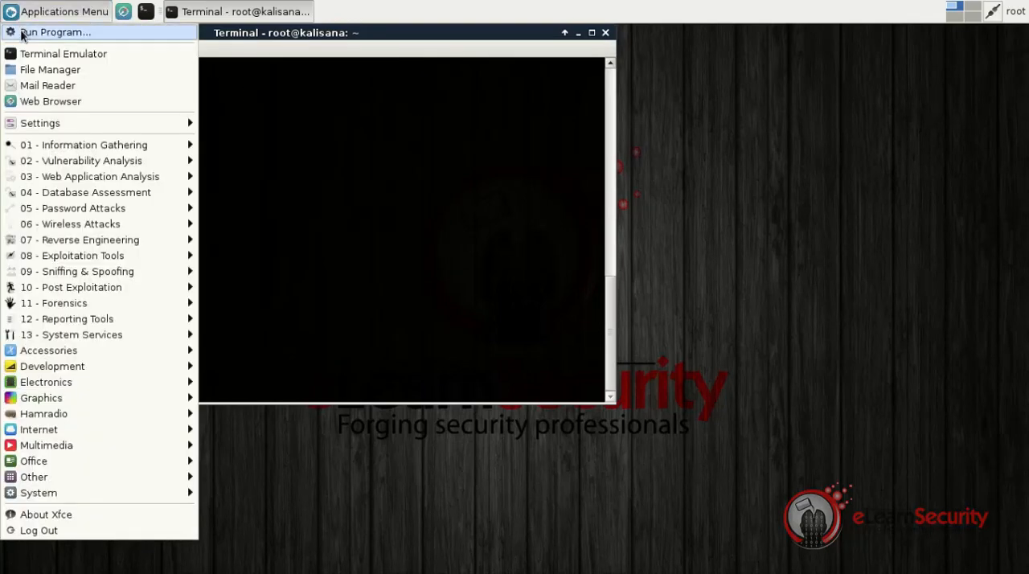
click(23, 34)
text(wireshark)
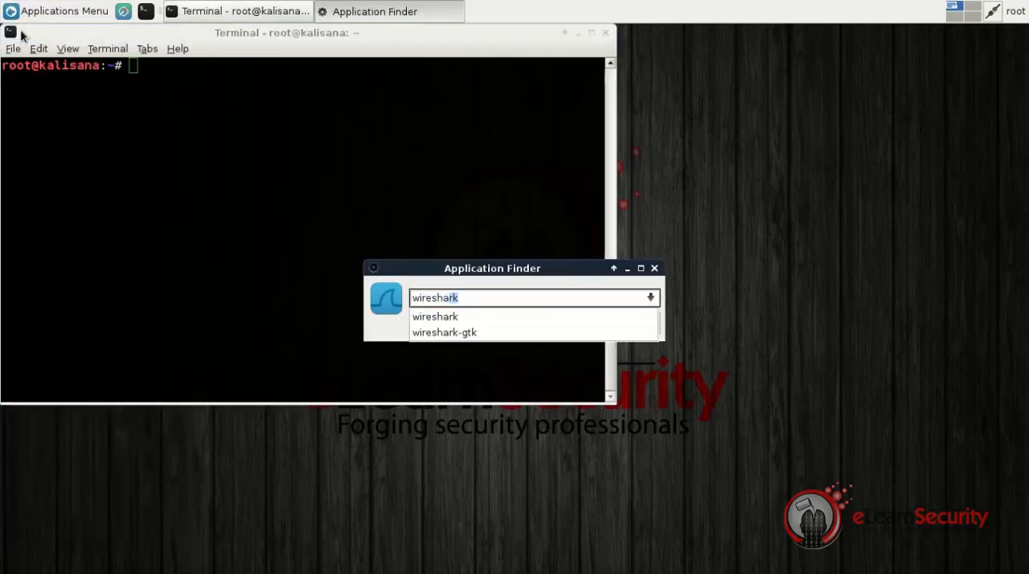
text(-gtk)
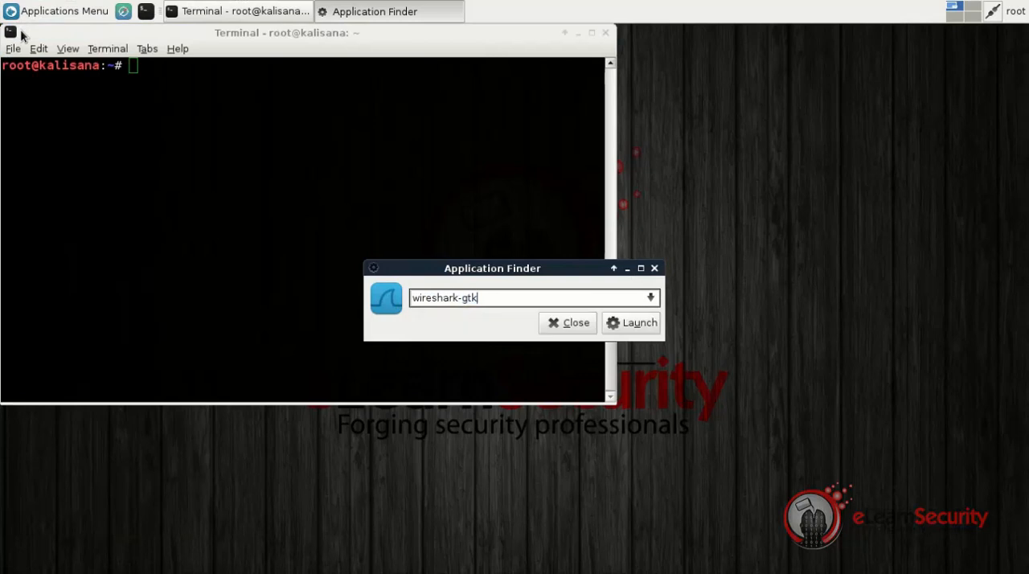
key(Return)
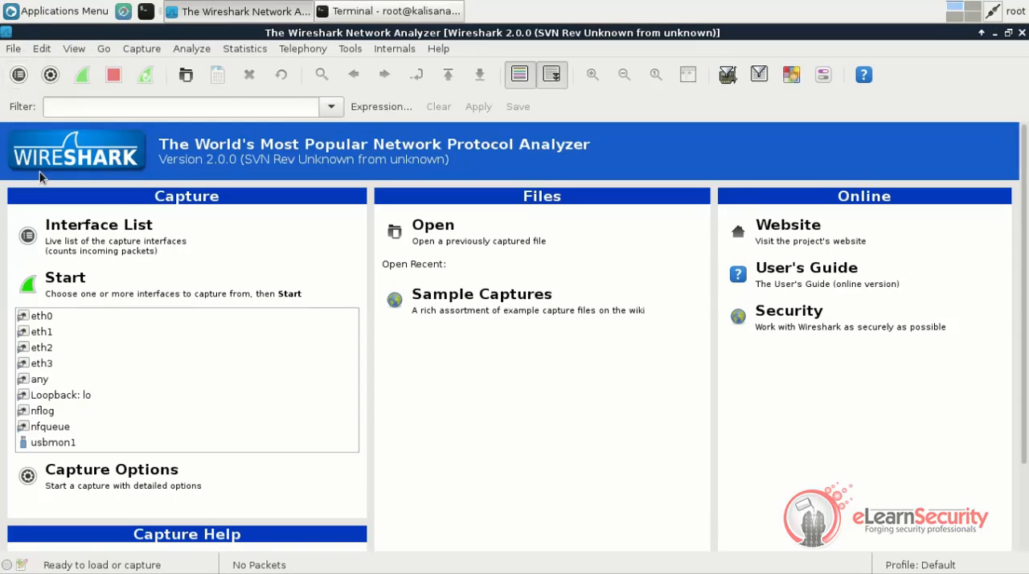
Start a live packet capture on the eth0 interface, and minimize the Wireshark and terminal windows
click(50, 317)
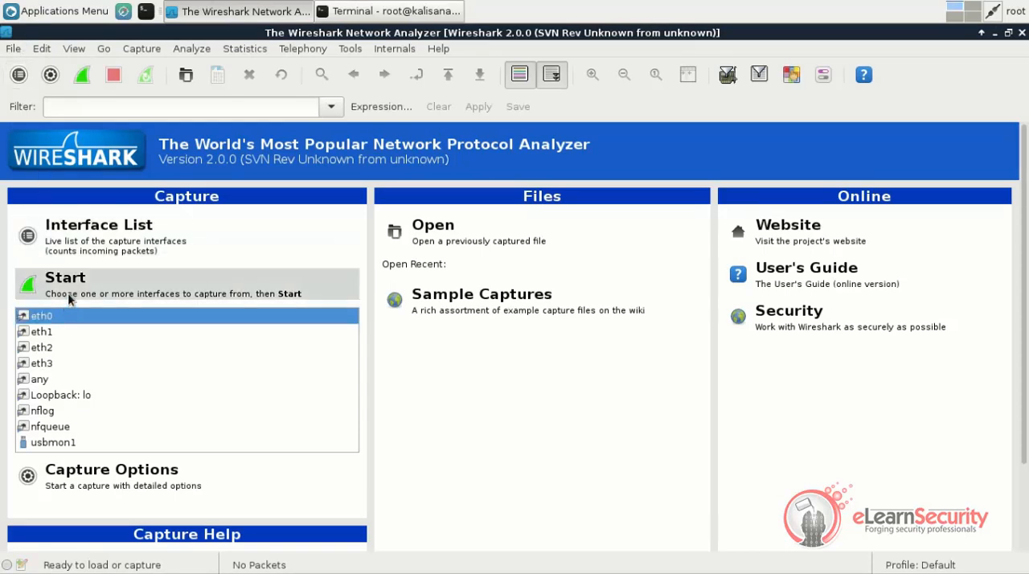
click(68, 292)
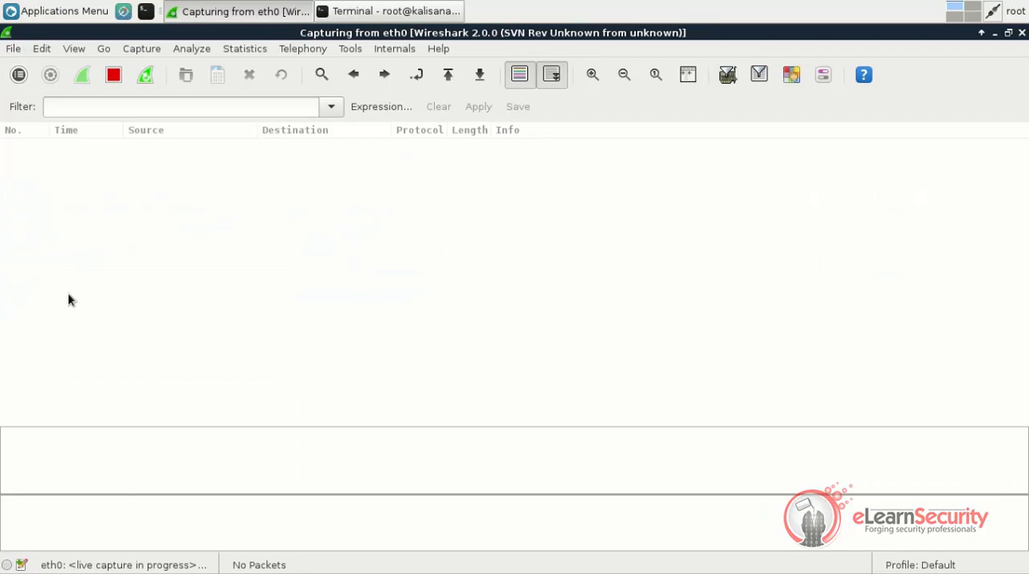
click(993, 34)
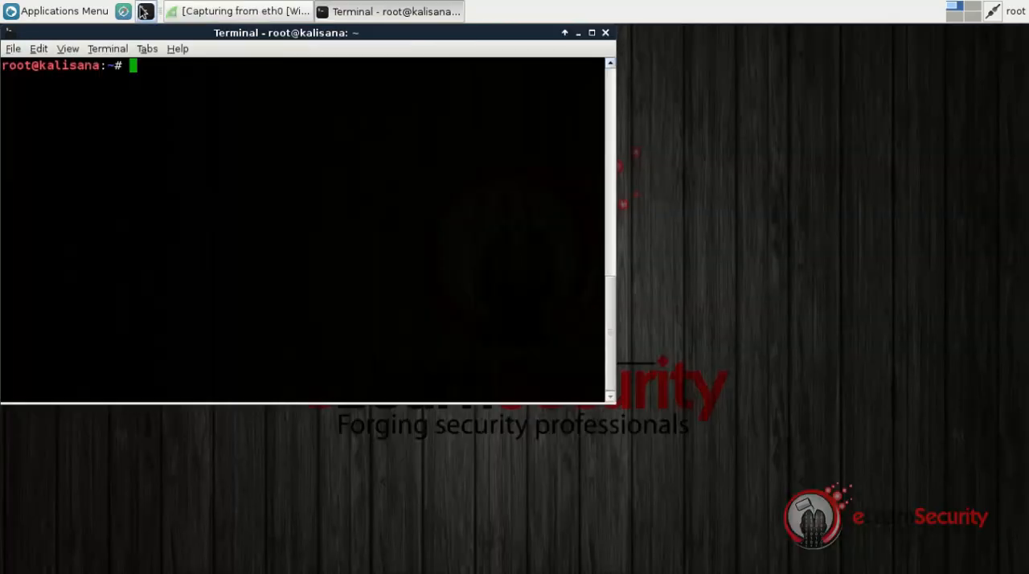
click(579, 33)
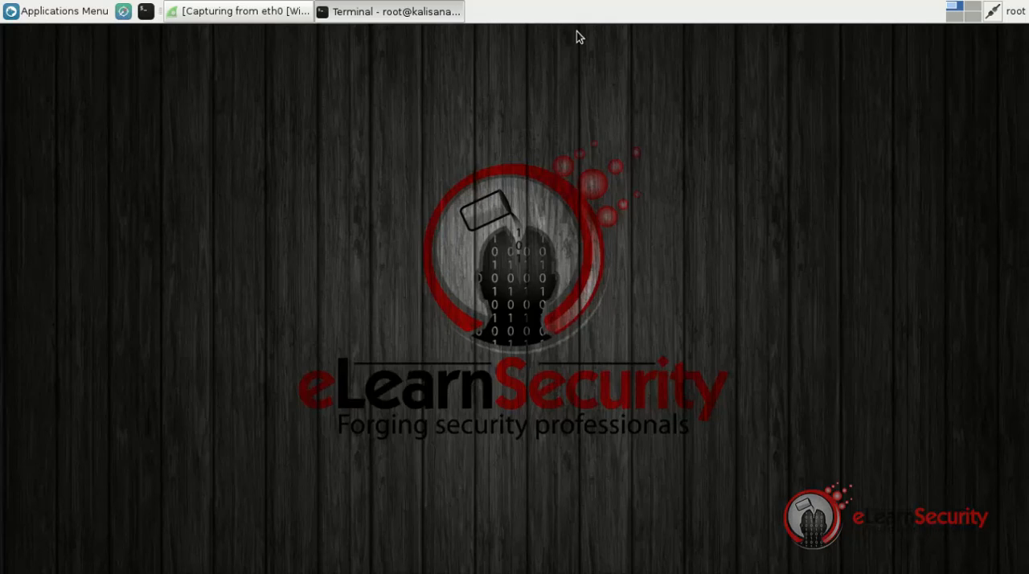
Switch to the Iceweasel web browser and load the site elsfoo.com to generate web traffic
click(123, 11)
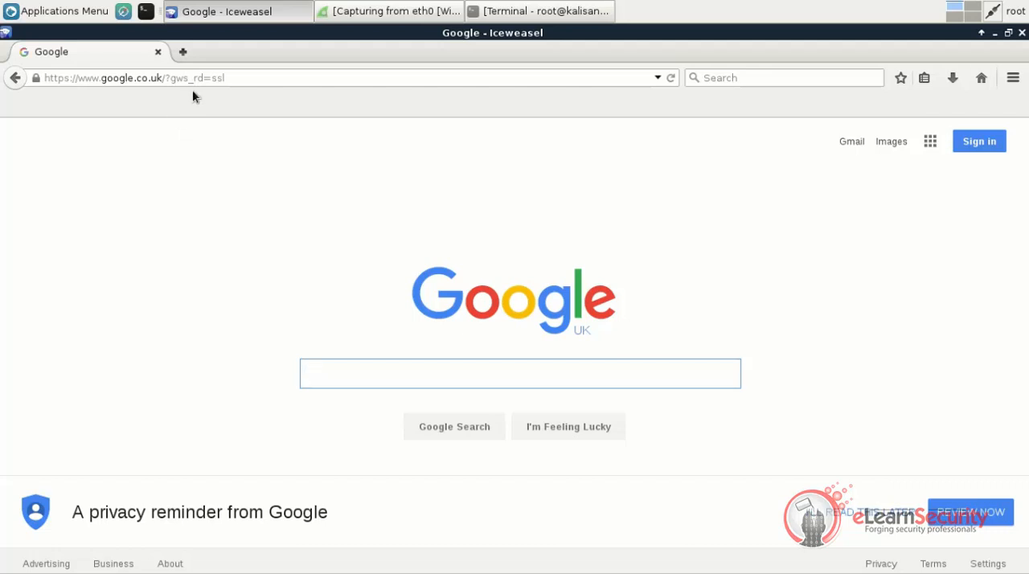
click(208, 75)
text(elsfoo.com)
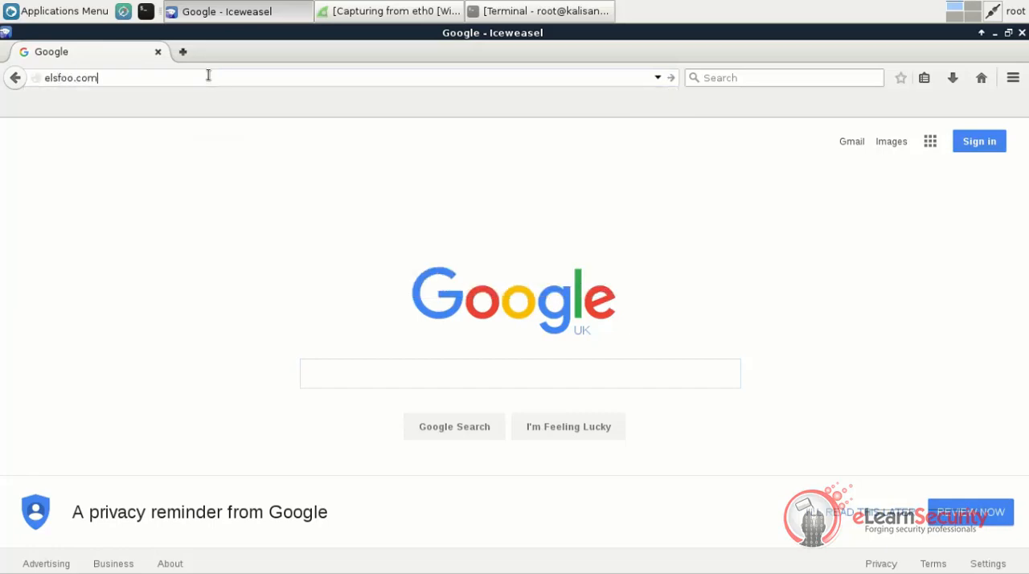
key(Return)
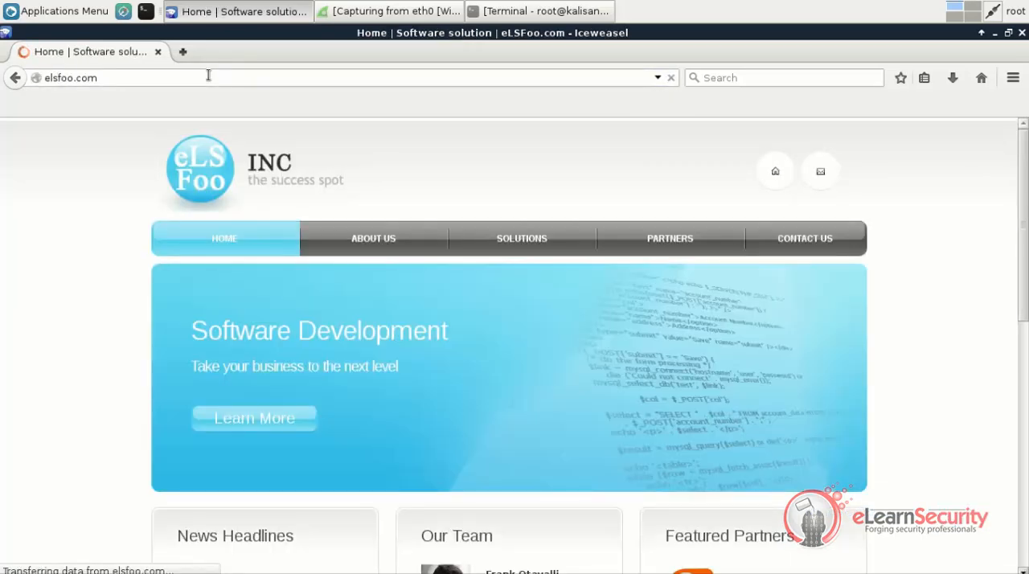
Switch to the terminal and send five pings to 192.168.1.1 with "ping 192.168.1.1 -c 5"
click(511, 11)
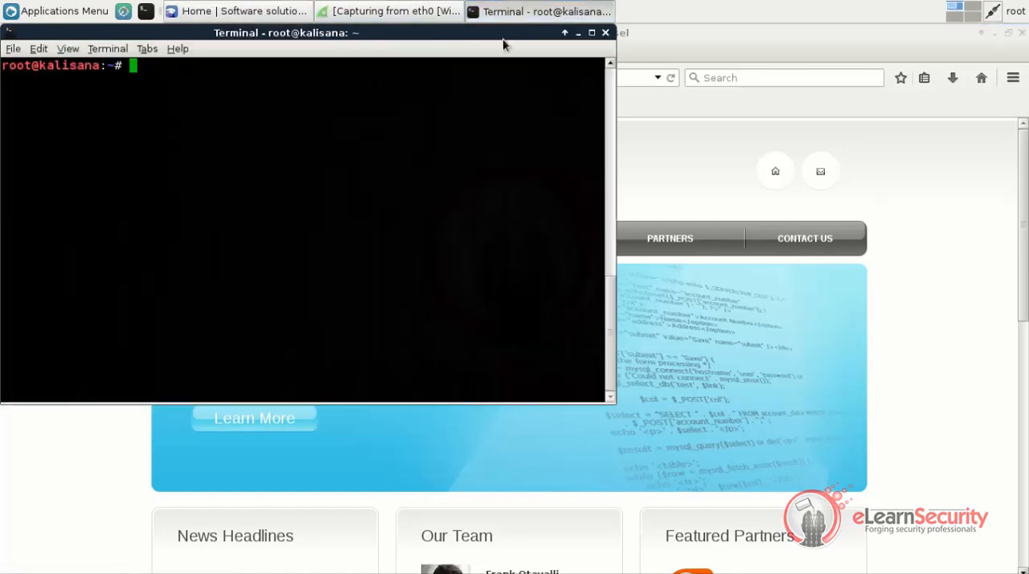
text(ping 192.168.1.1 -c 5)
key(Return)
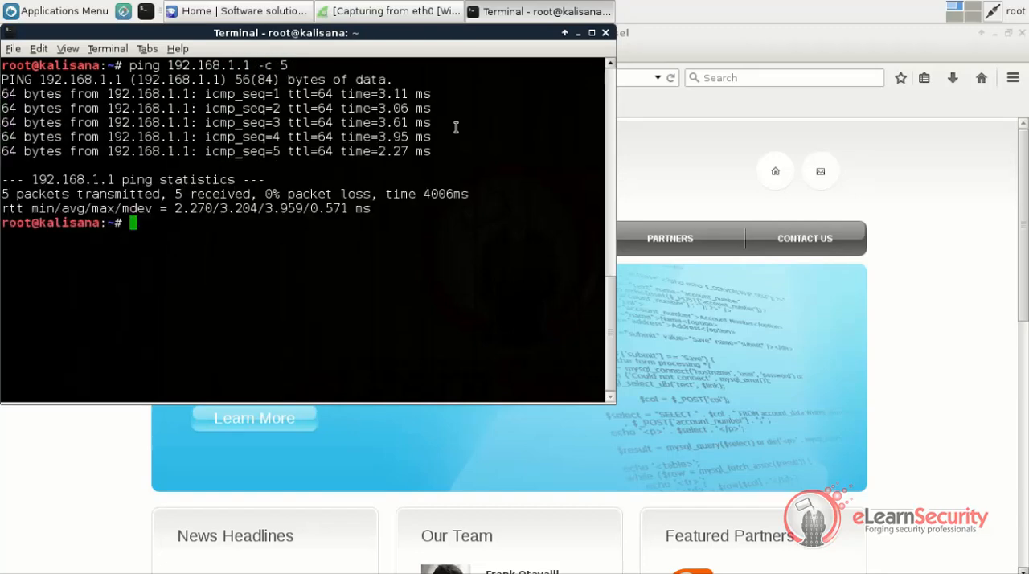
Try to open an SSH connection with "ssh elsfoo@elsfoo", answering yes to continue connecting to the unknown host
text(ssh elsf)
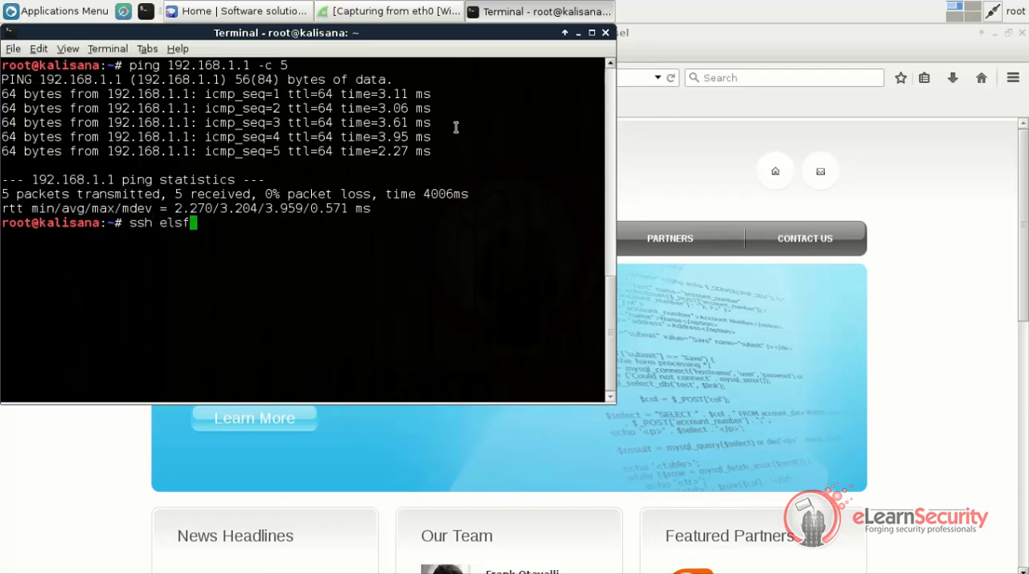
text(oo@)
text(elsfoo)
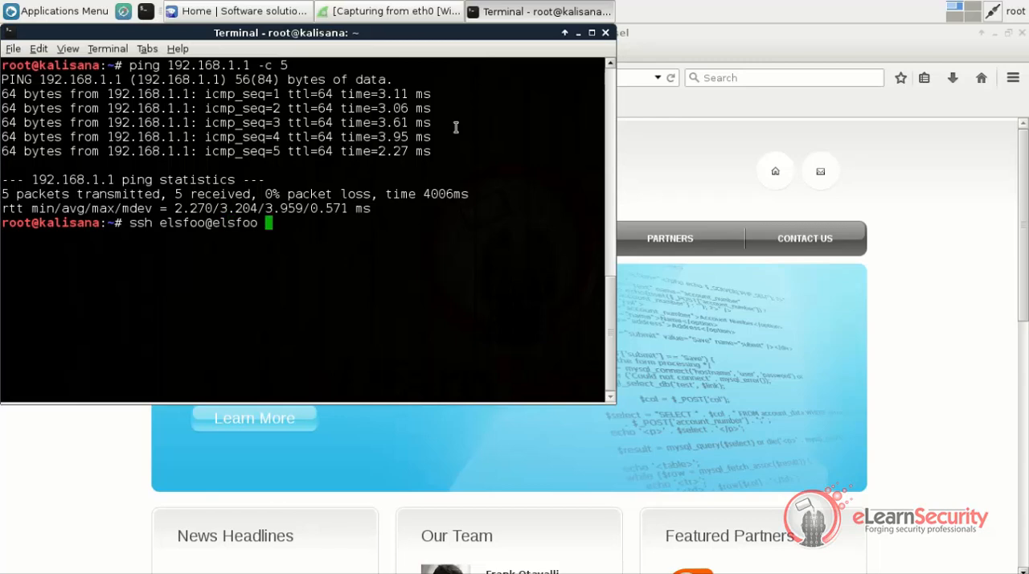
key(Return)
text(yes)
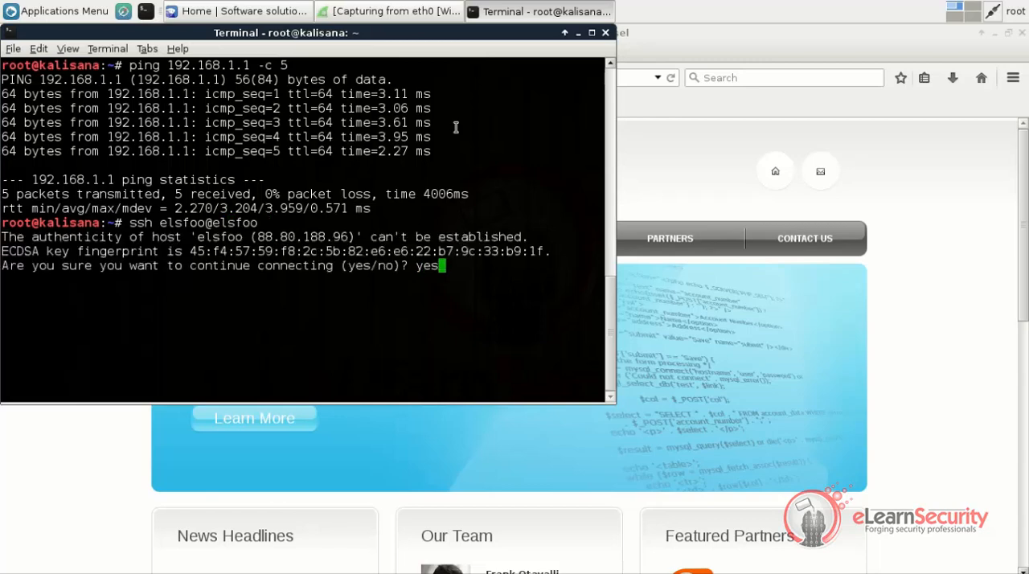
key(Return)
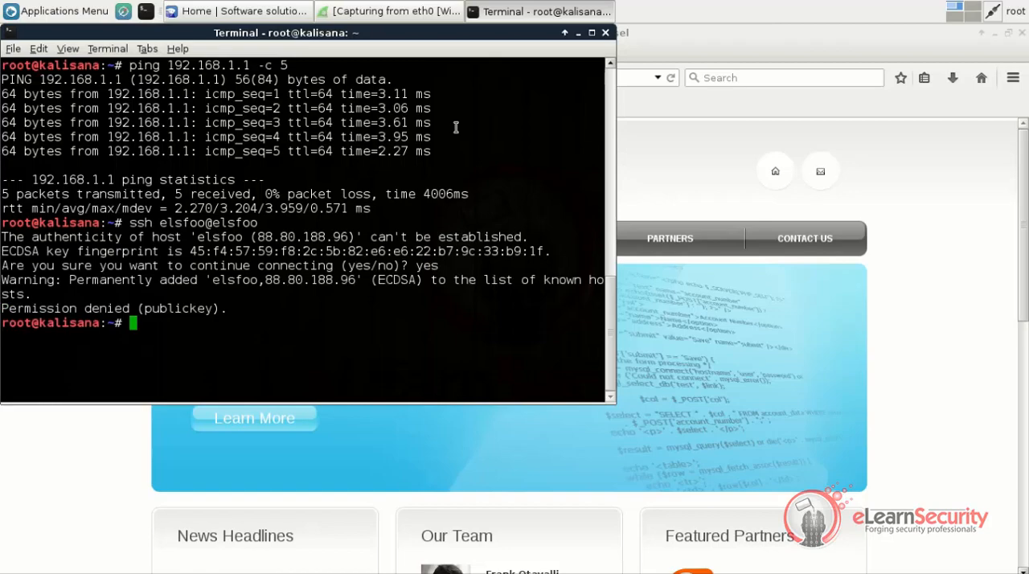
Clear the terminal output with the clear command
text(clear)
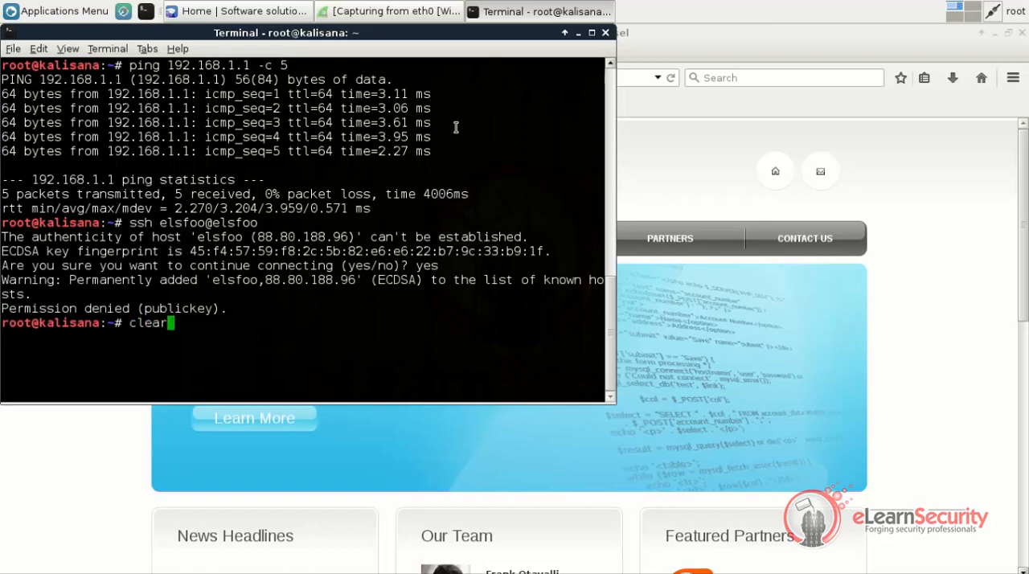
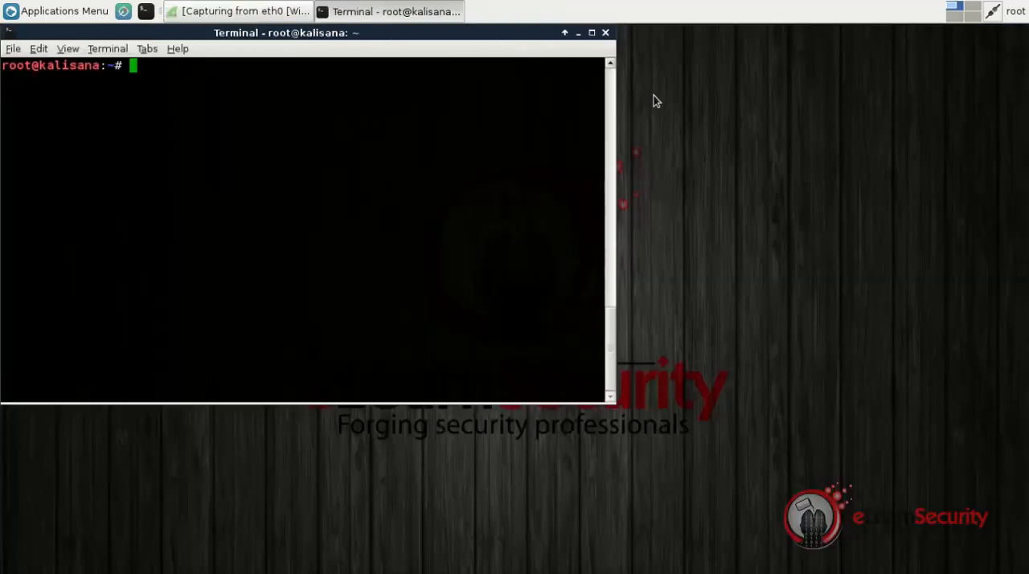
Switch to the Wireshark capture window and select packet 12019 in the packet list
click(580, 33)
click(239, 11)
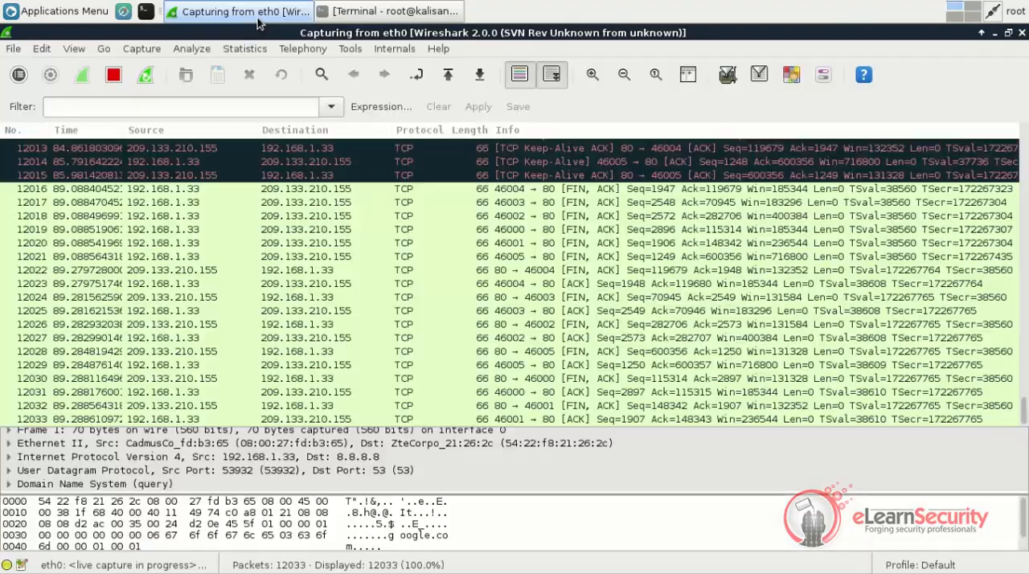
click(298, 228)
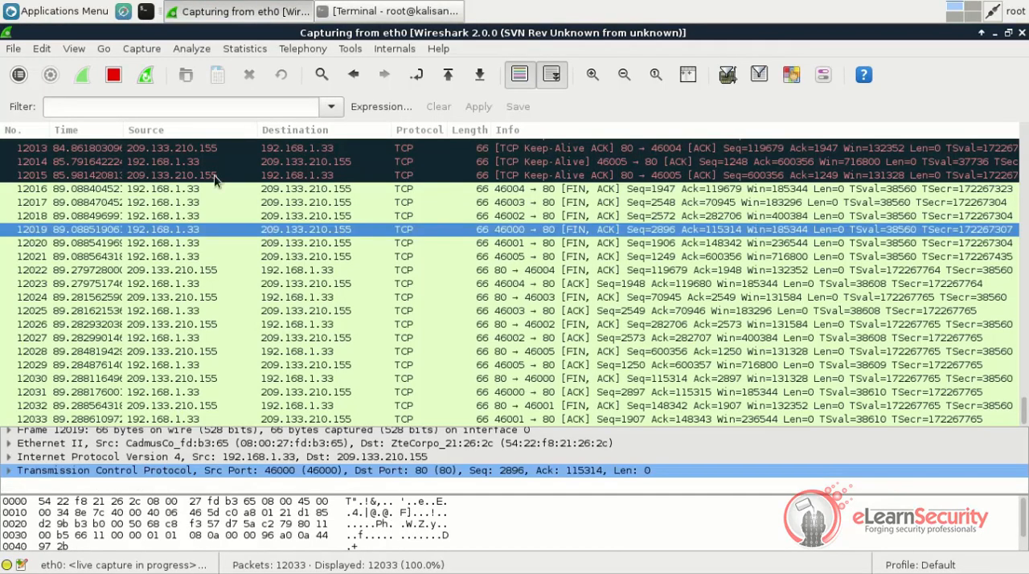
Examine the packet coloring rules and the TCP rule's name, filter string and color settings, leaving them unchanged
click(73, 50)
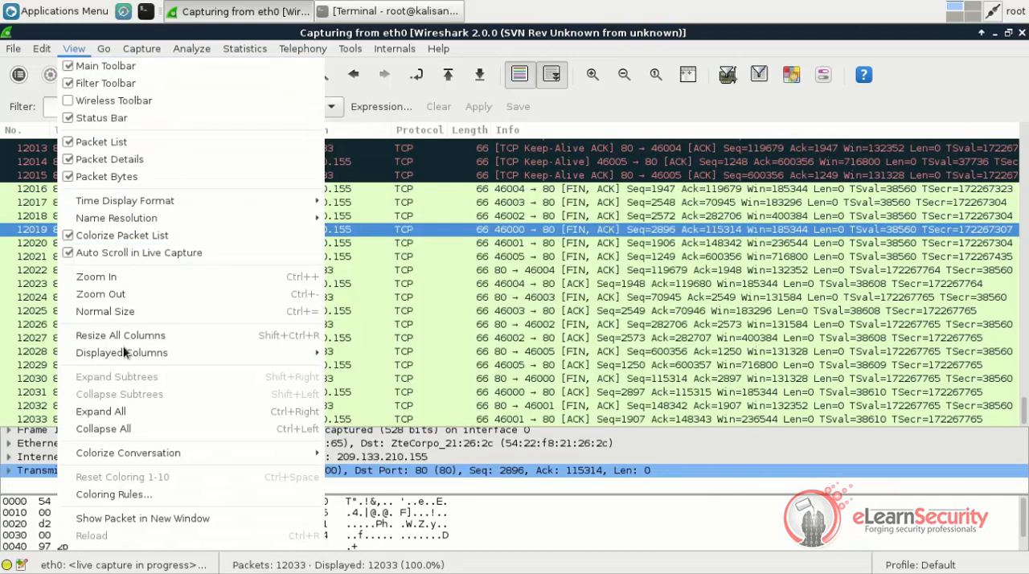
click(126, 494)
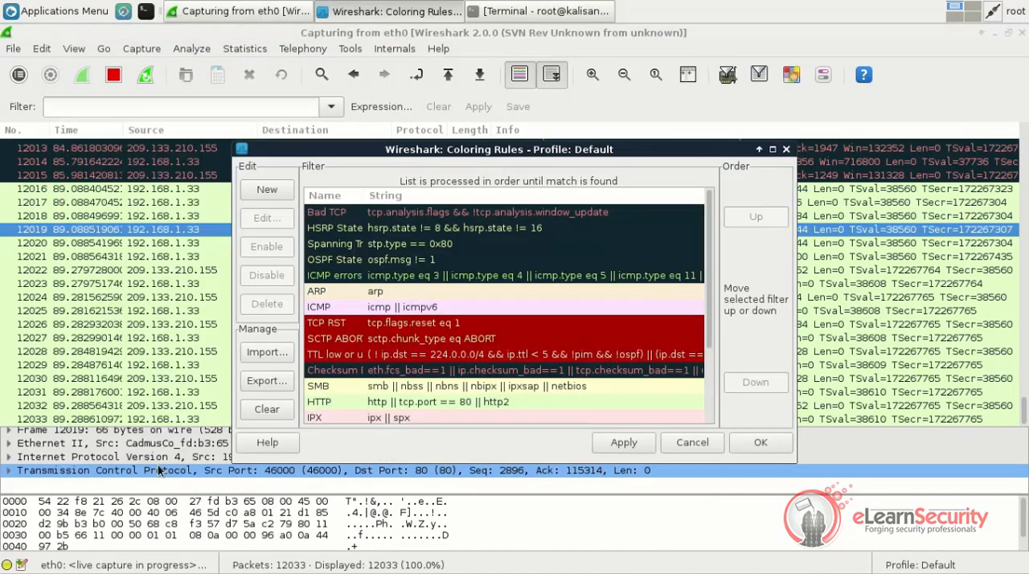
scroll(367, 249, down, 2)
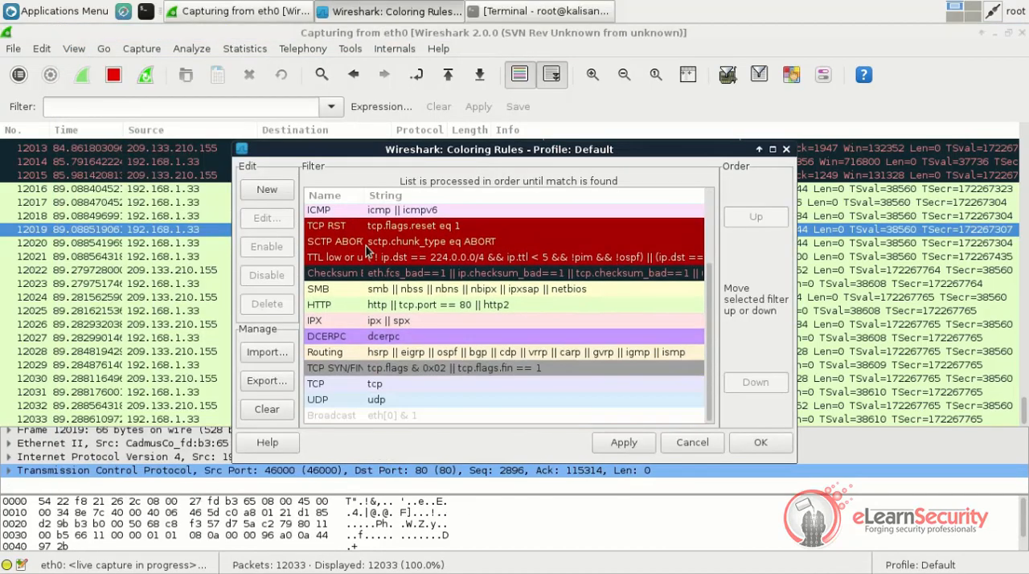
click(367, 386)
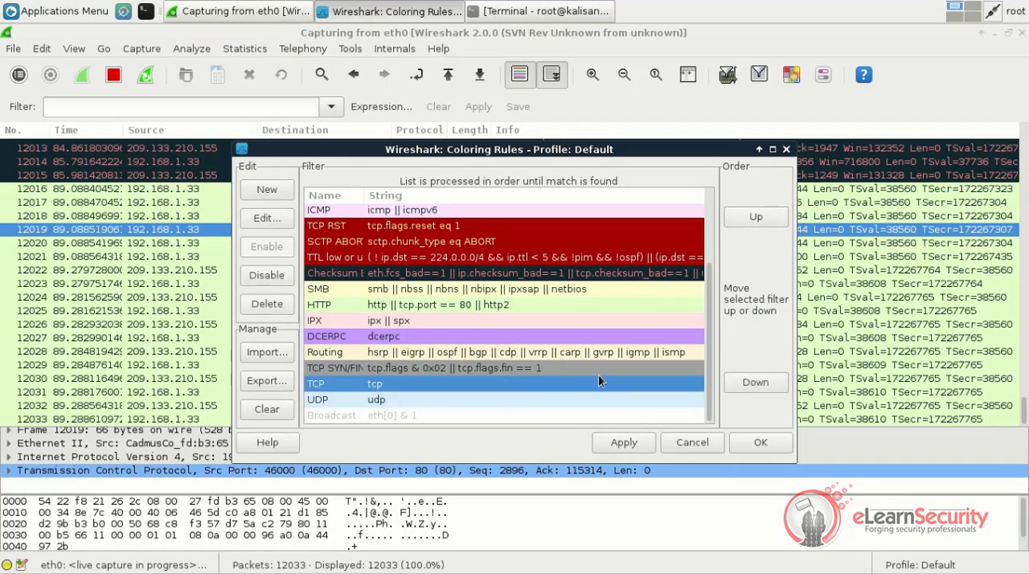
click(267, 218)
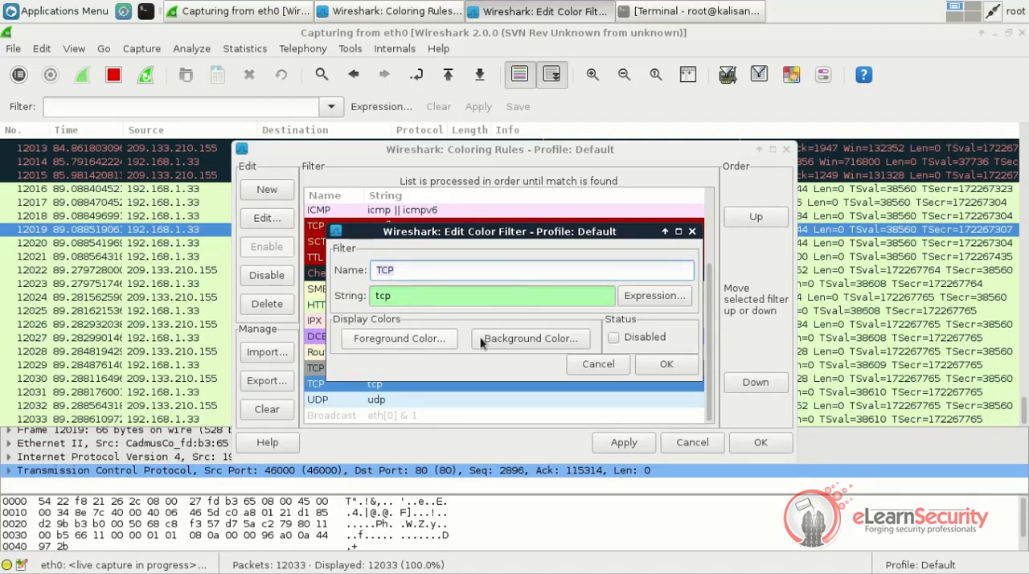
click(606, 365)
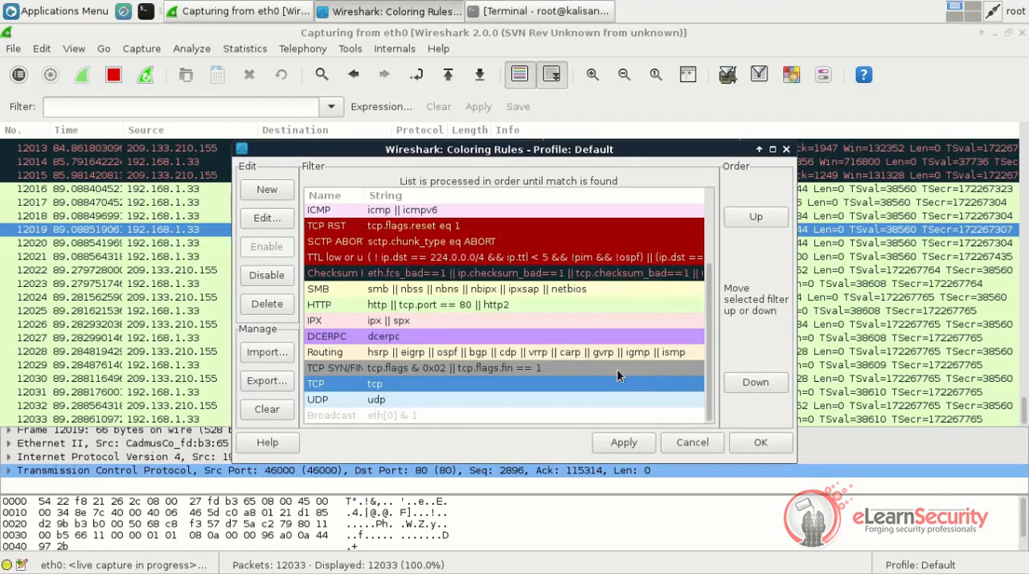
click(714, 448)
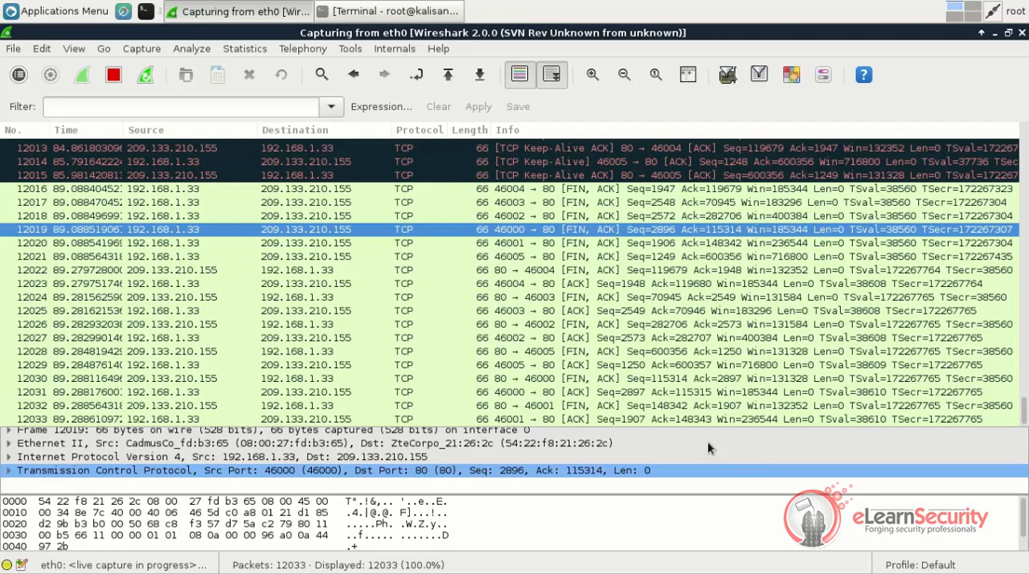
Apply the display filter "ip.addr==192.168.1.1" to show only packets to or from that address
click(274, 107)
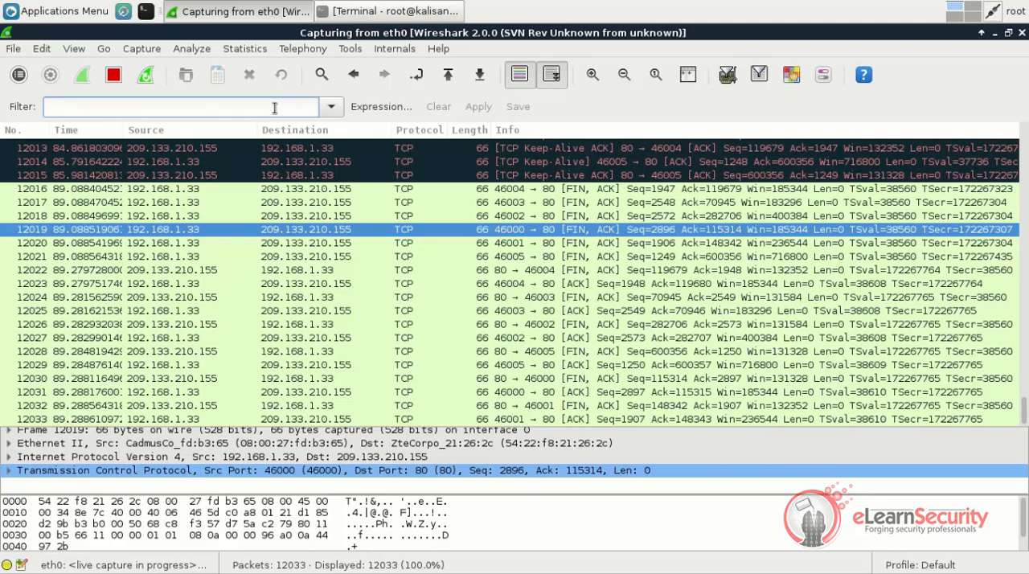
text(i)
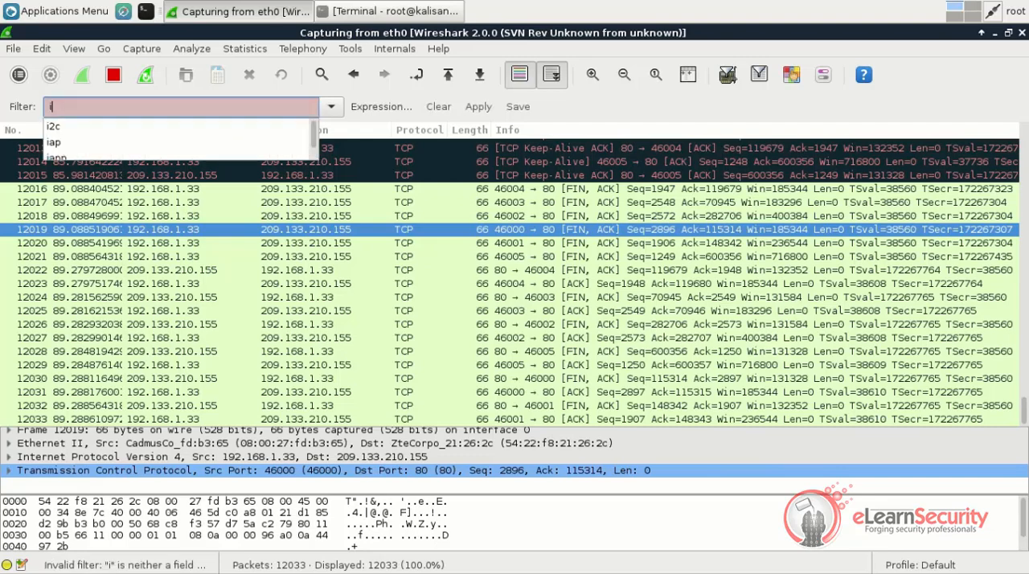
text(p.addr==19)
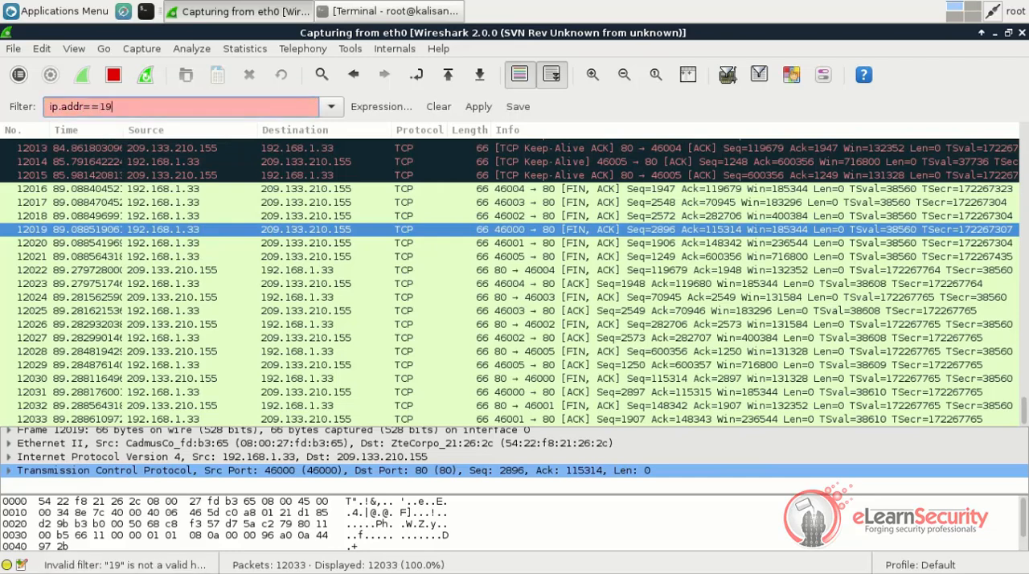
text(2.168.1.1)
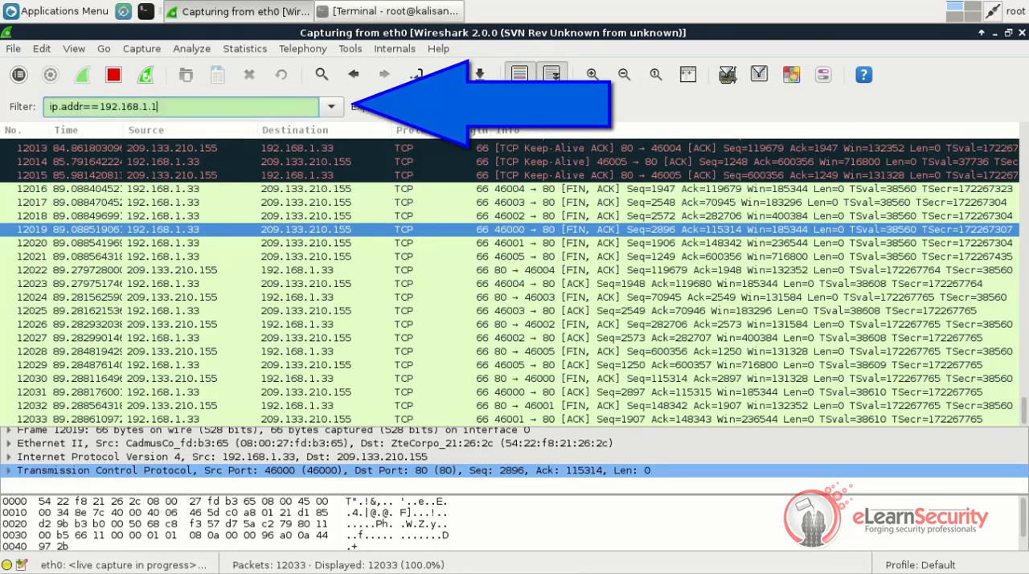
key(Return)
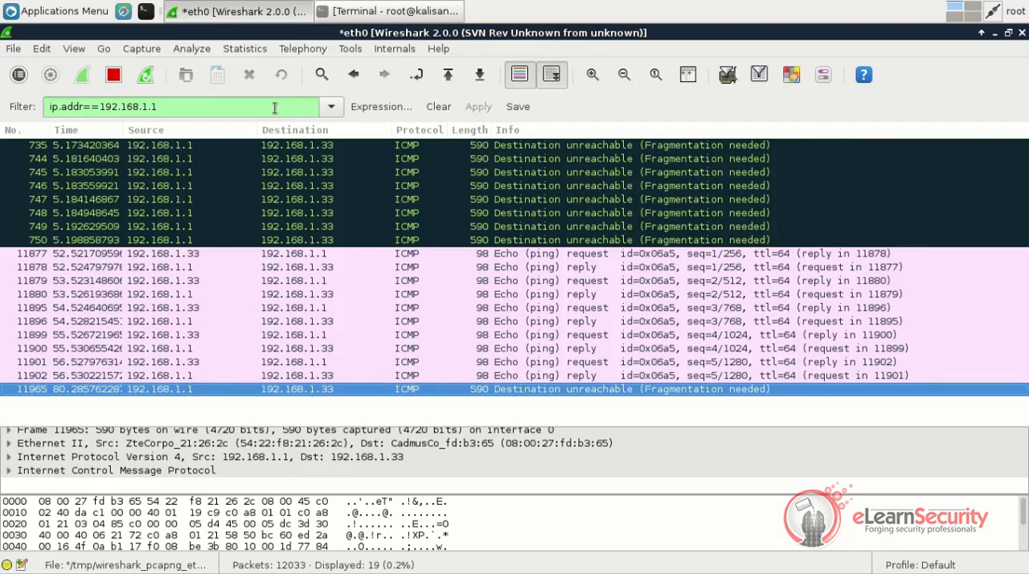
Change the display filter to "ip.src==192.168.1.1" to show only packets sent from that address
click(274, 107)
drag(60, 107, 83, 108)
text(sr)
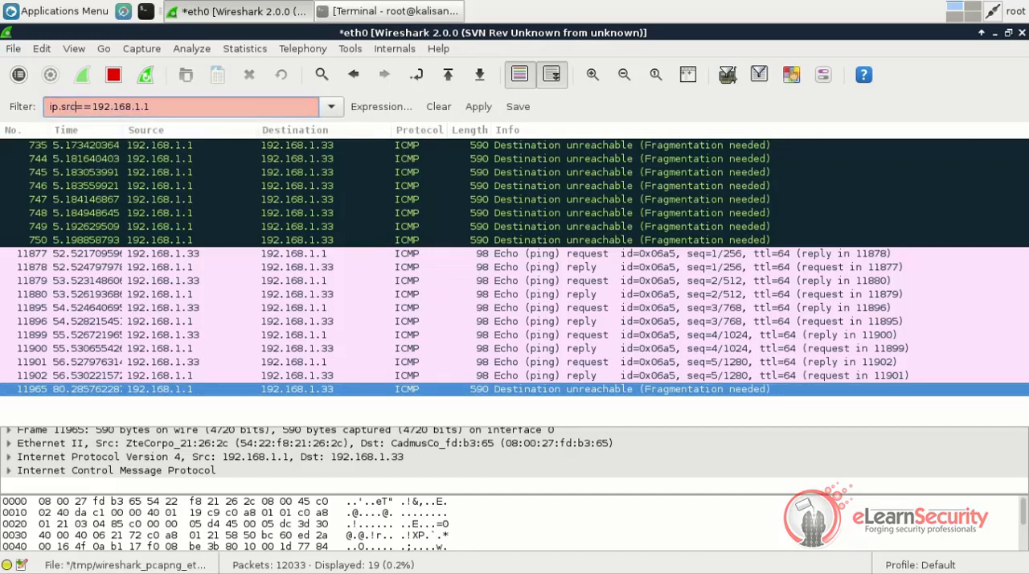
text(c)
key(Return)
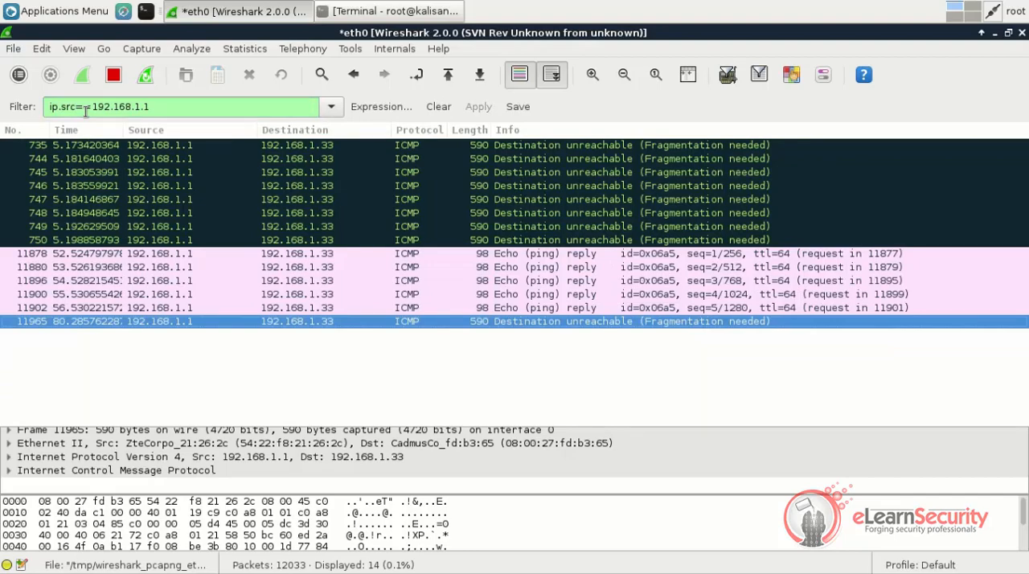
Change the display filter to "ip.dst==192.168.1.1" to show only packets sent to that address
click(75, 109)
key(Delete)
key(BackSpace)
key(BackSpace)
text(dst)
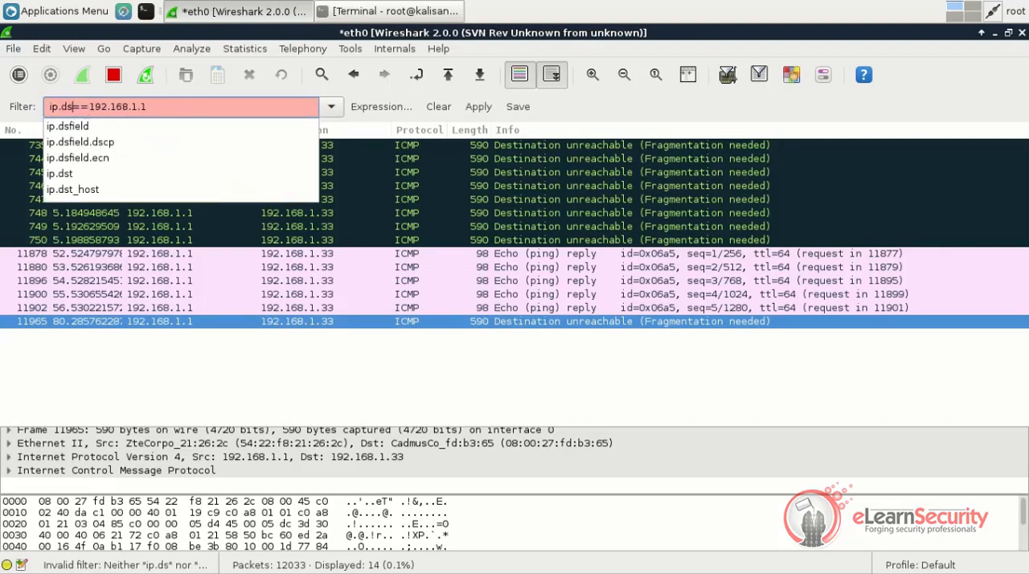
key(Return)
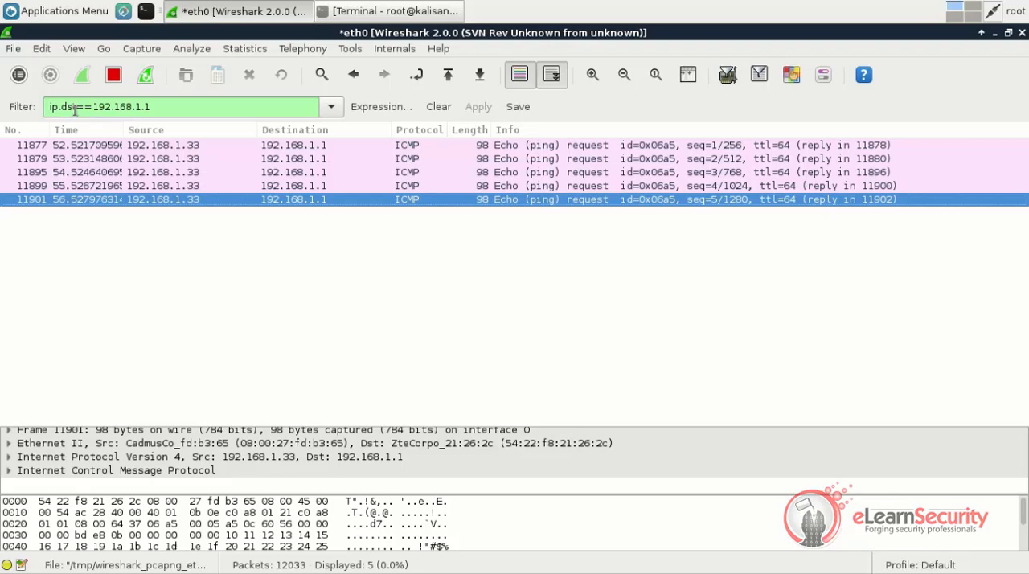
Replace the display filter with "arp" to show only ARP packets
triple_click(74, 110)
key(BackSpace)
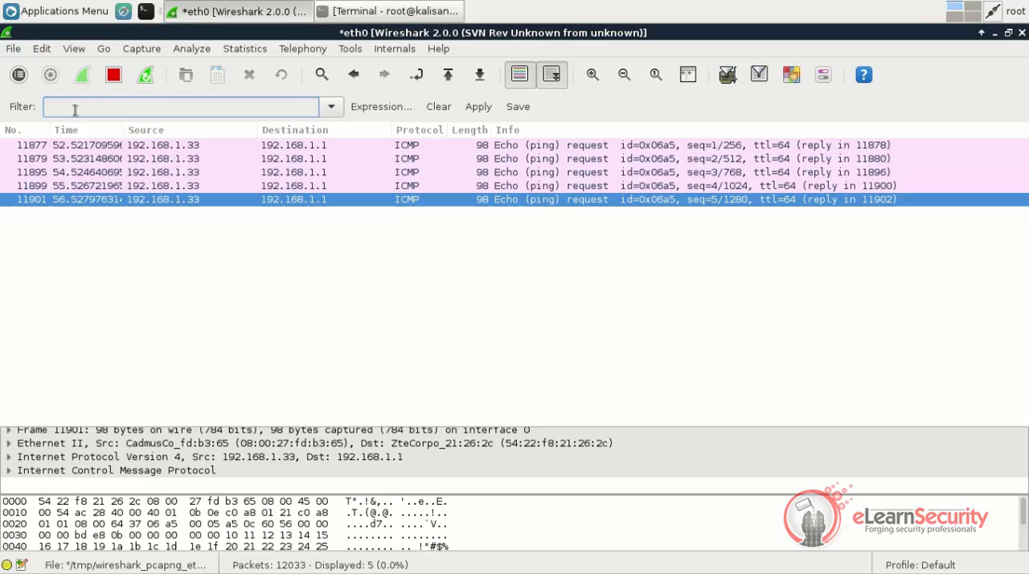
text(arp)
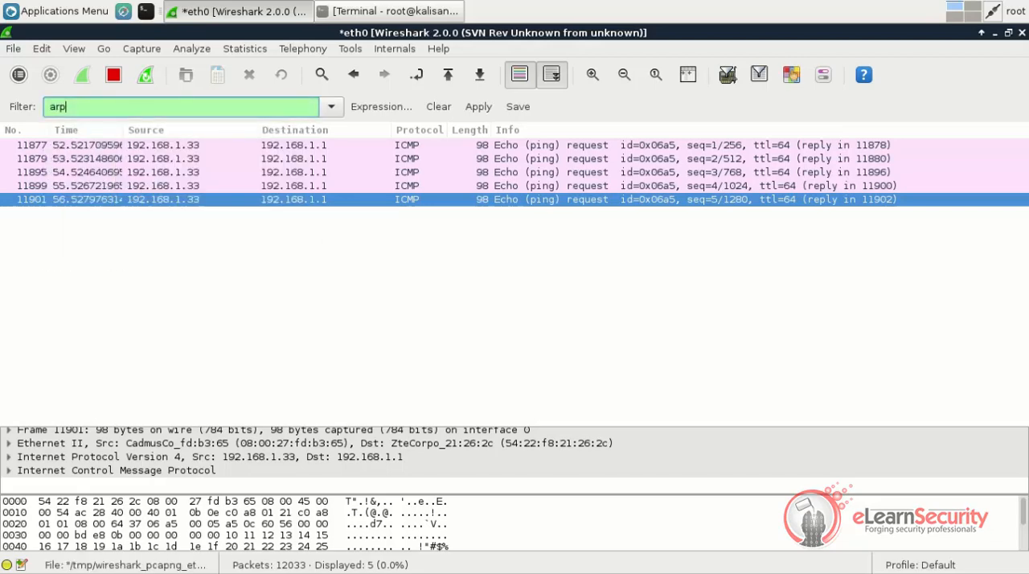
key(Return)
Replace the display filter with "http" to show only web traffic
click(74, 110)
key(BackSpace)
key(BackSpace)
key(BackSpace)
text(http)
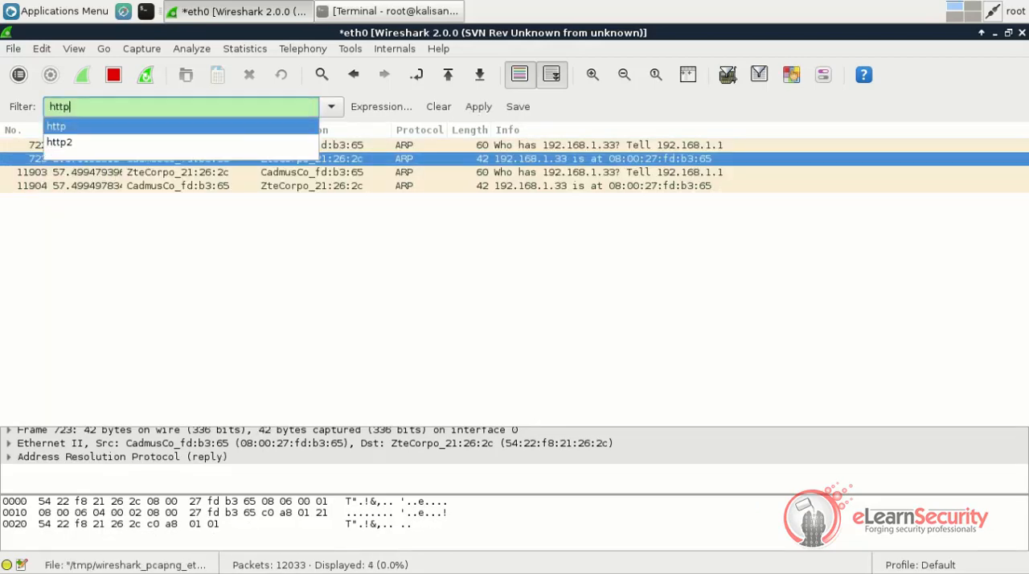
key(Escape)
key(Return)
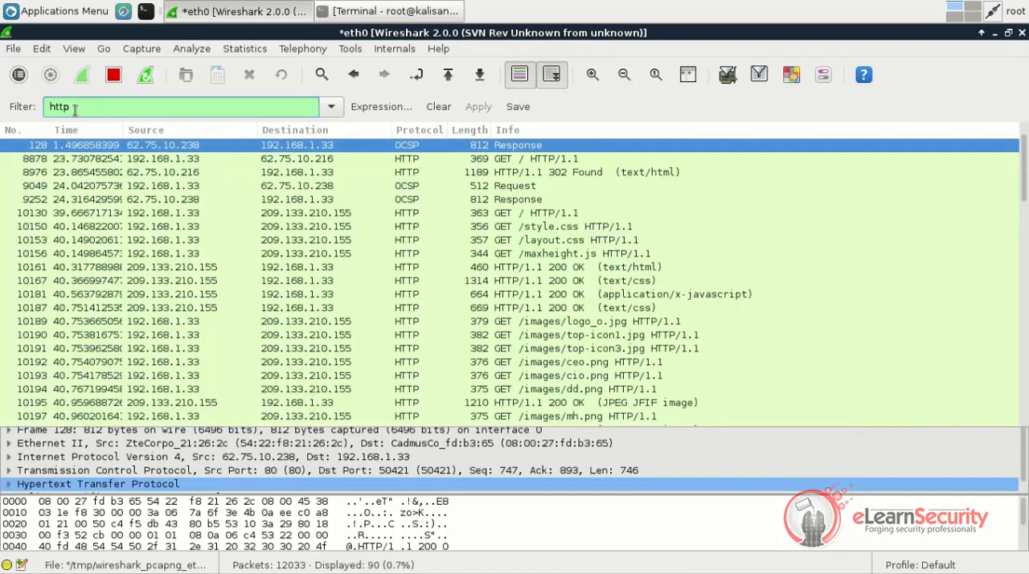
Replace the display filter with "icmp" to show only ICMP packets
key(BackSpace)
key(BackSpace)
key(BackSpace)
key(BackSpace)
text(icmp)
key(Escape)
key(Return)
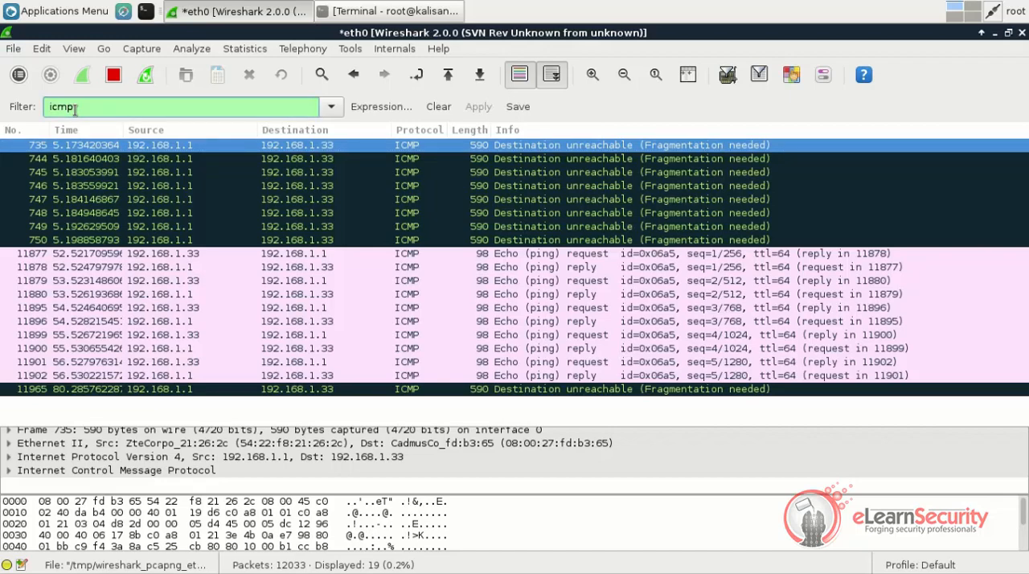
Apply the combined display filter "http or dns" and look through the matching packets
key(BackSpace)
key(BackSpace)
key(BackSpace)
key(BackSpace)
text(http or dns)
key(Return)
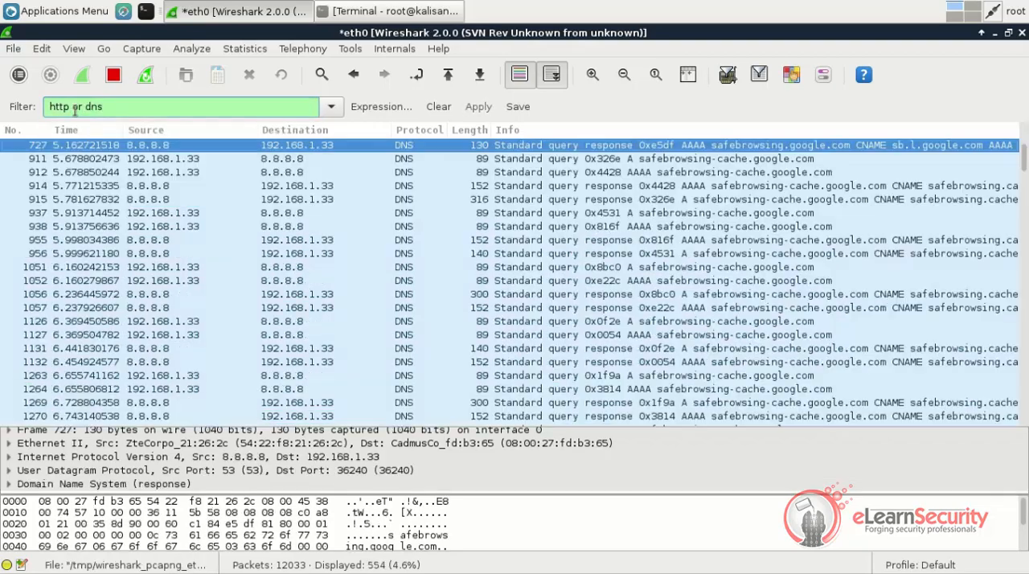
scroll(134, 172, down, 20)
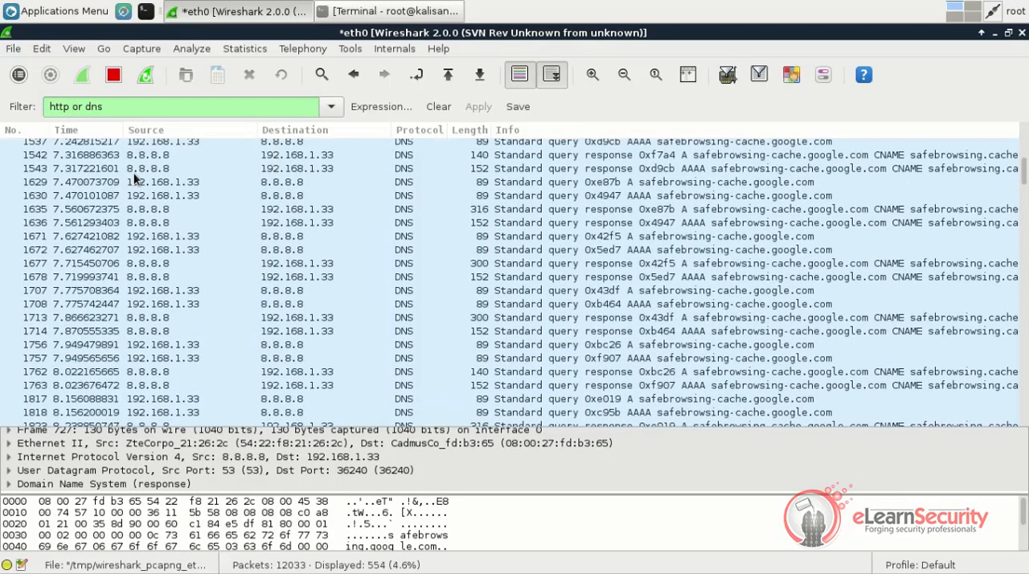
scroll(134, 178, down, 20)
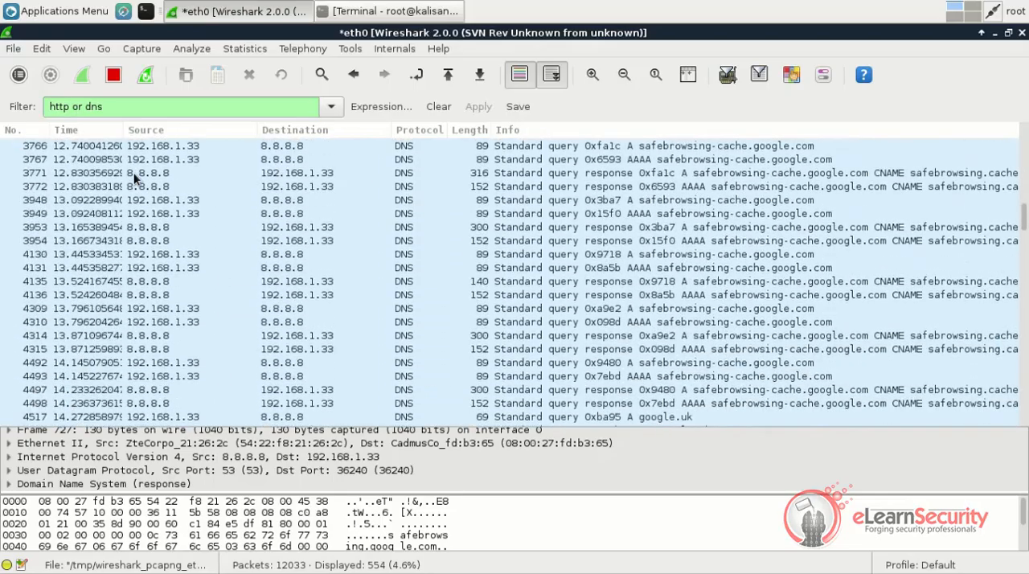
scroll(134, 178, down, 20)
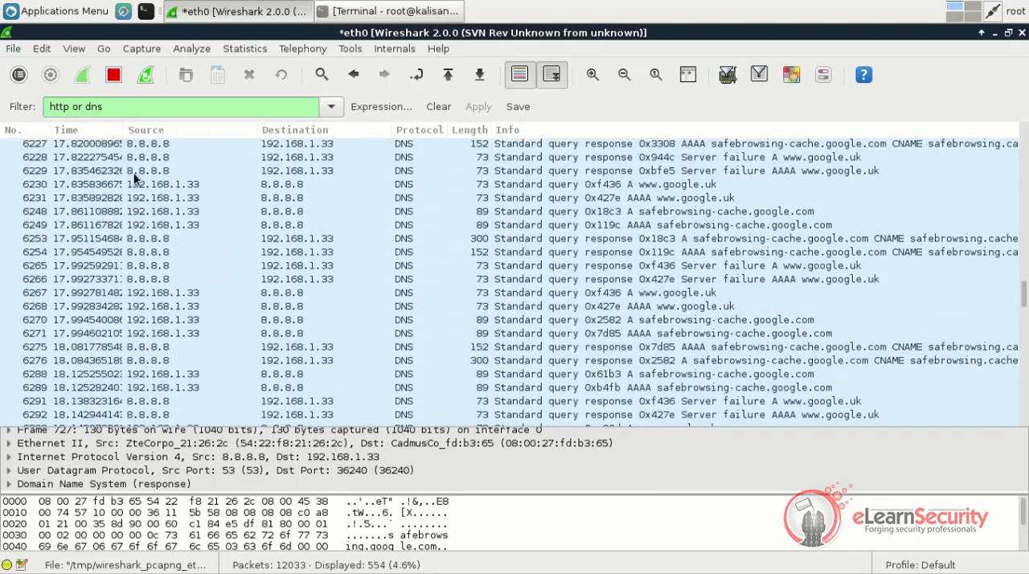
scroll(135, 178, down, 20)
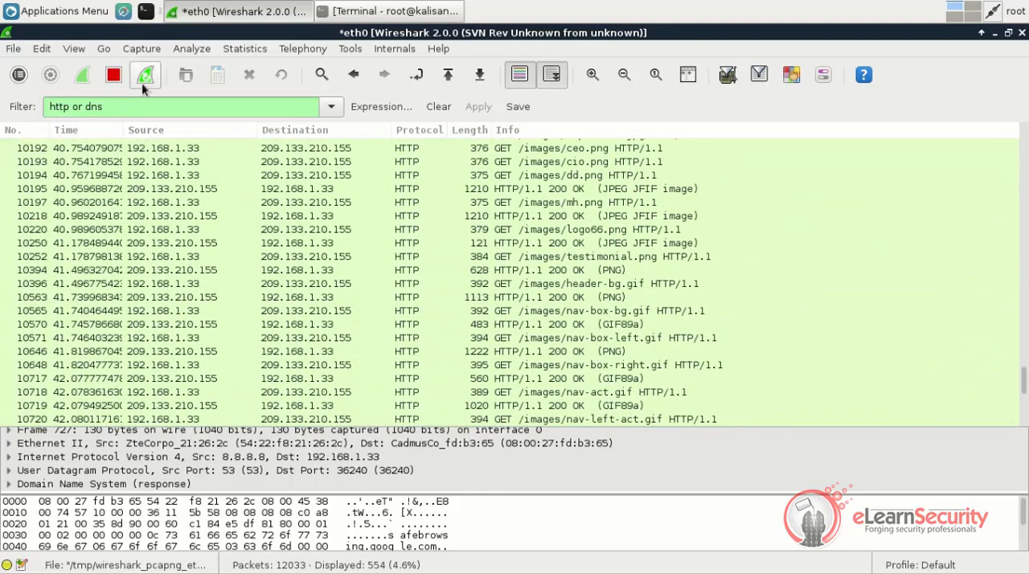
Apply the display filter "ip.addr==192.168.1.33 and (dns or http)" and look through the matching packets
click(133, 107)
key(ctrl+a)
text(ip.addr)
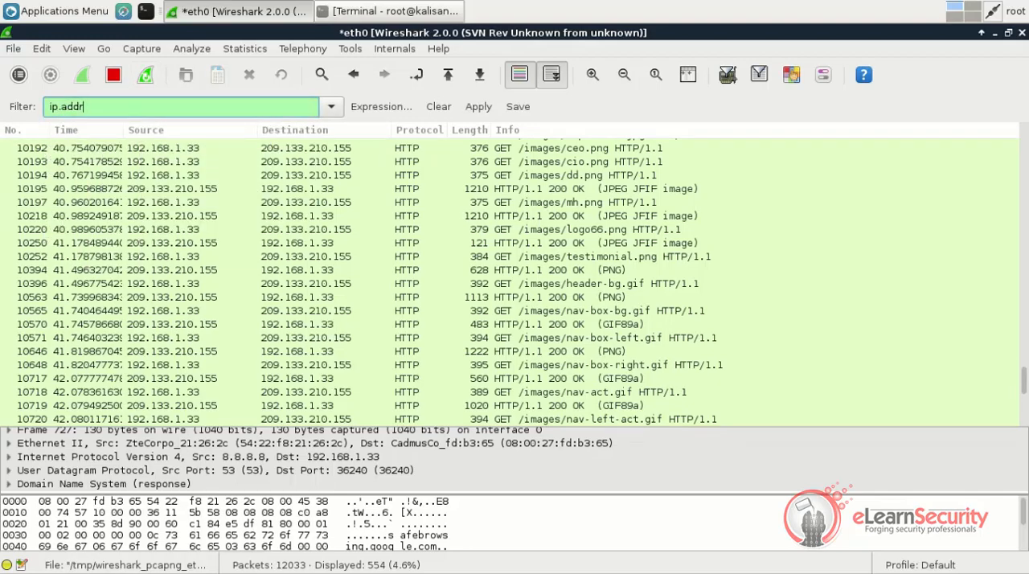
text(==192.168.1.33 and (dns or htt)
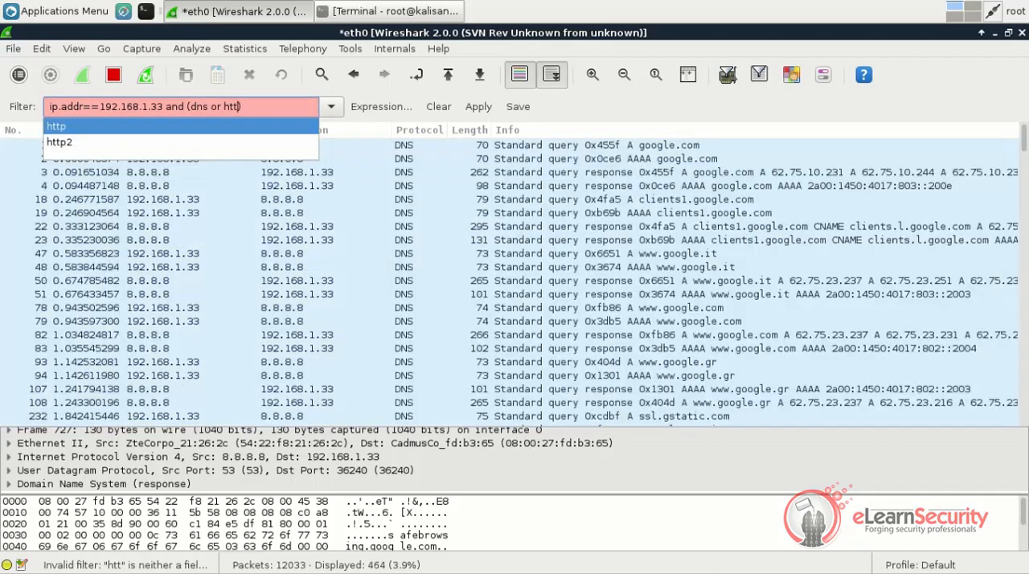
text(p))
key(Return)
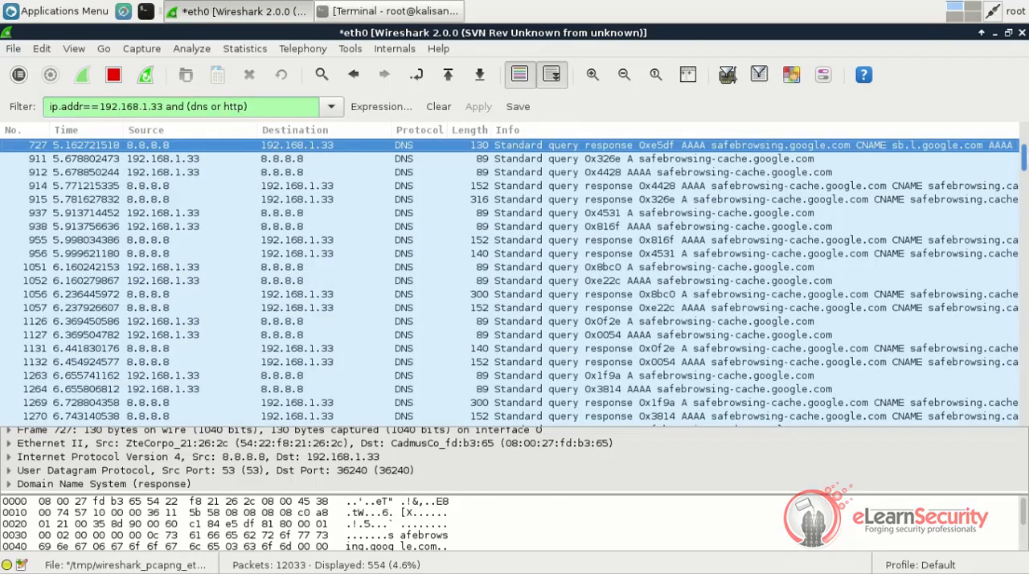
scroll(1026, 168, down, 4)
drag(1025, 167, 1025, 475)
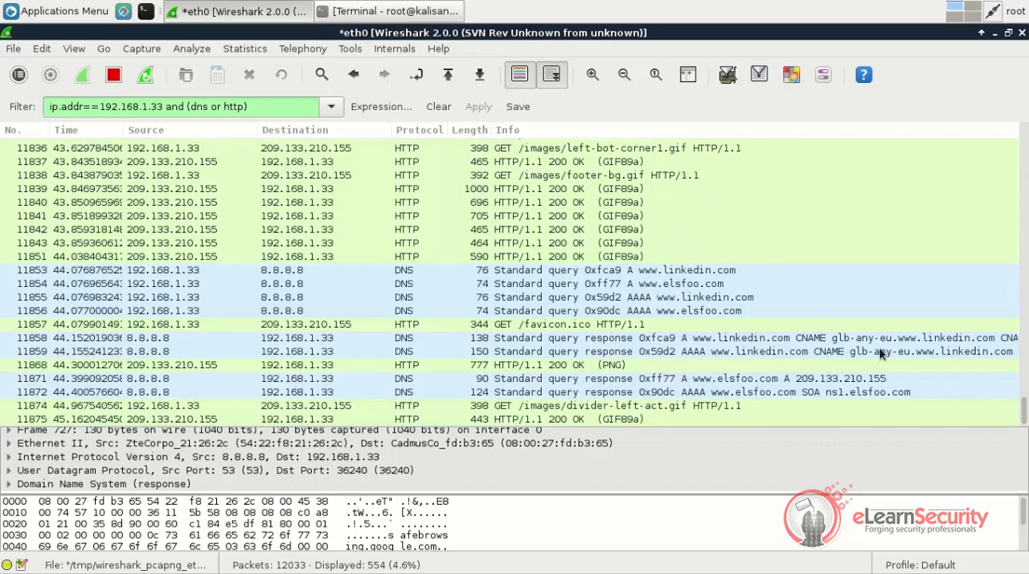
scroll(880, 354, up, 15)
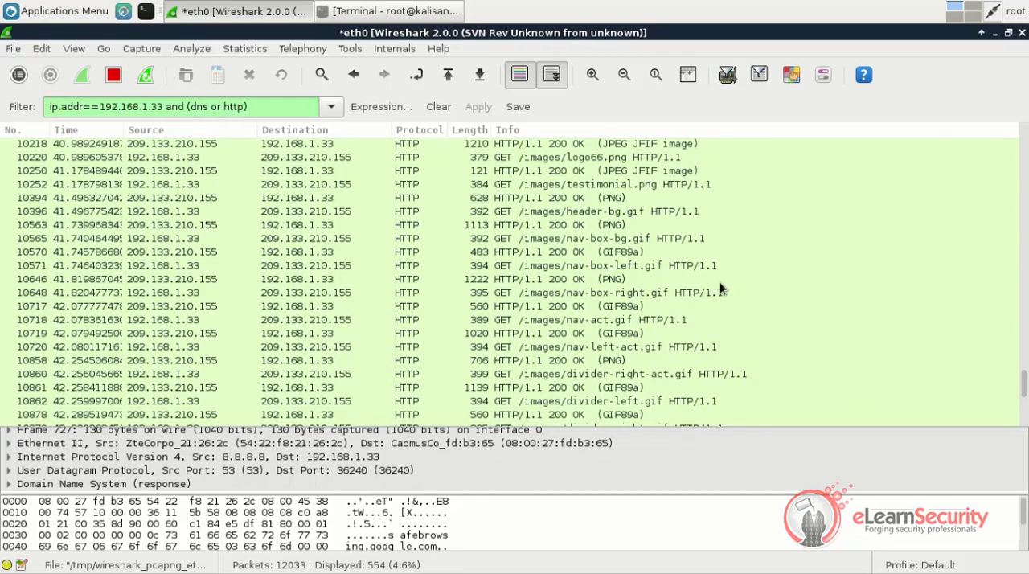
Apply the display filter "http and ip.src!=88.80.188.96" and look through the matching packets
triple_click(175, 110)
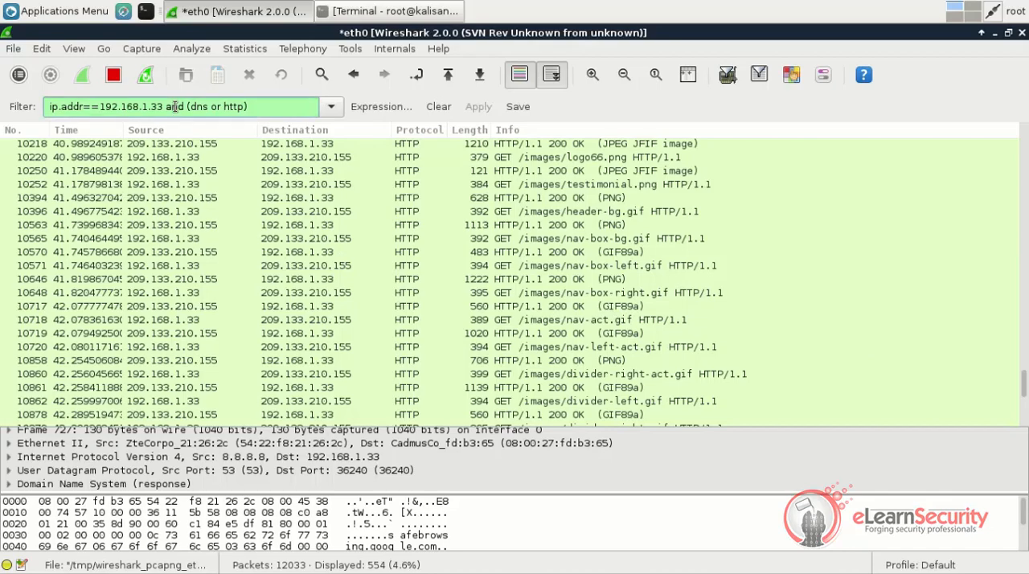
text(http and)
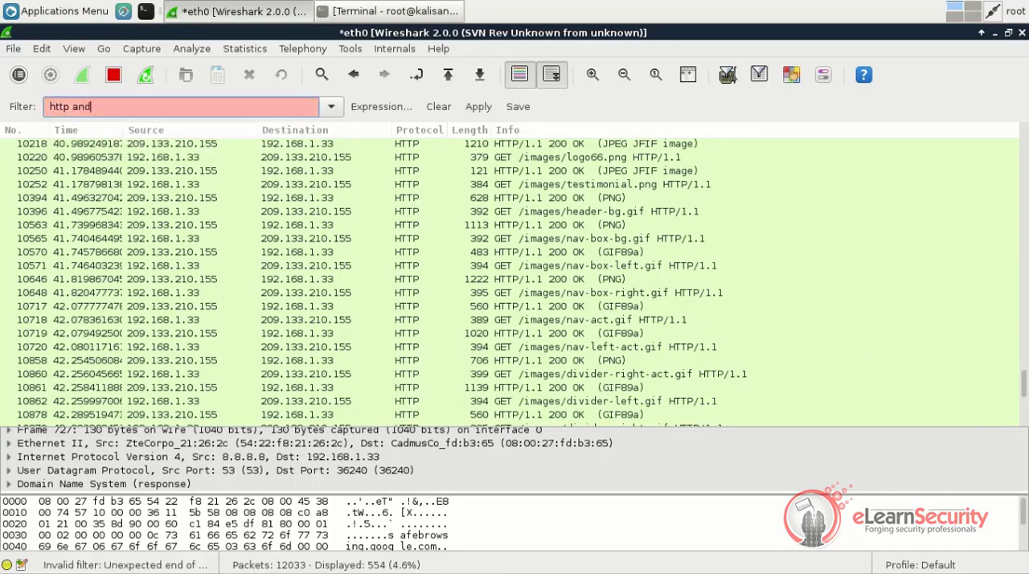
text( ip.src!)
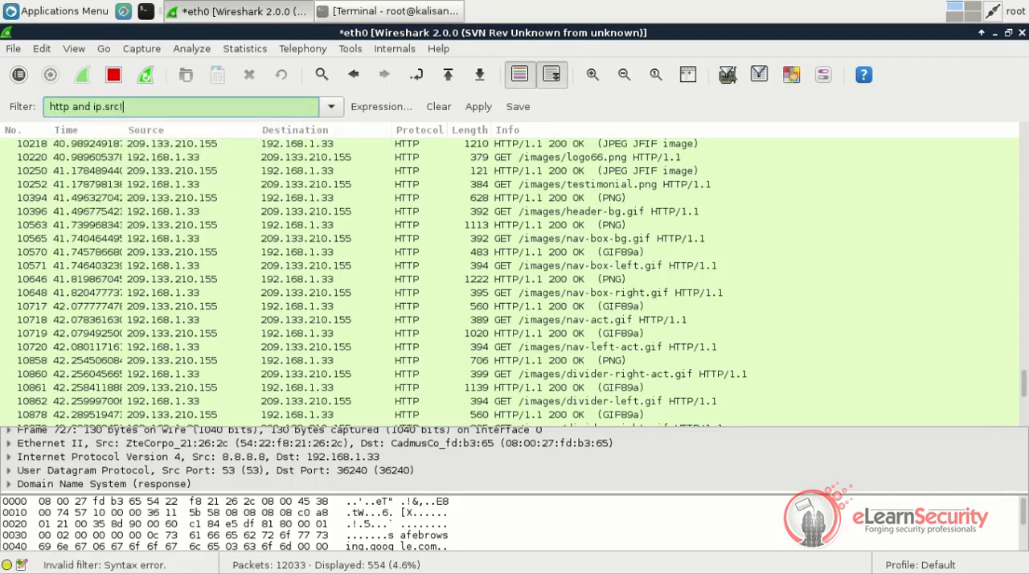
text(=88)
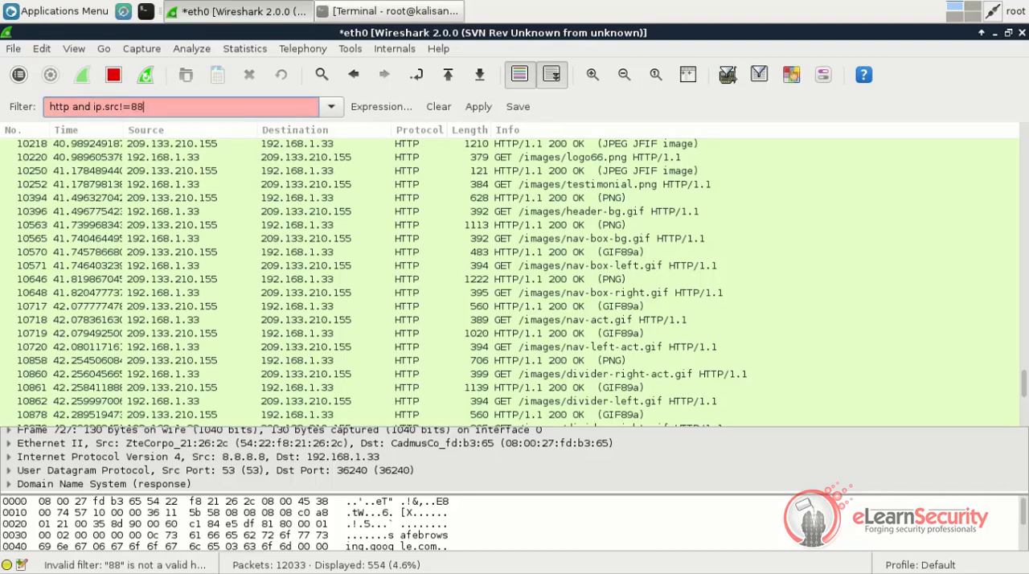
text(.80.189.96)
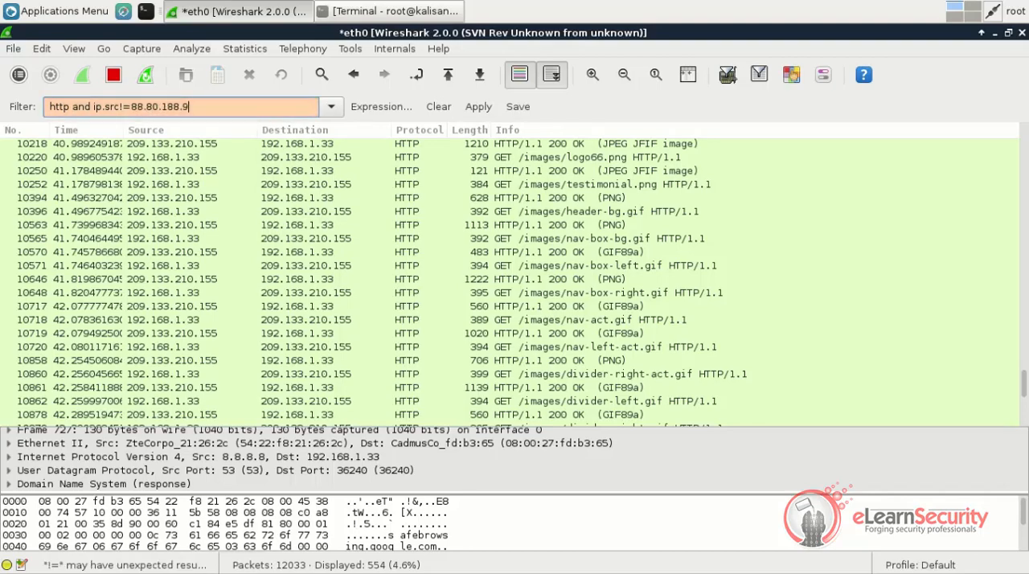
key(Return)
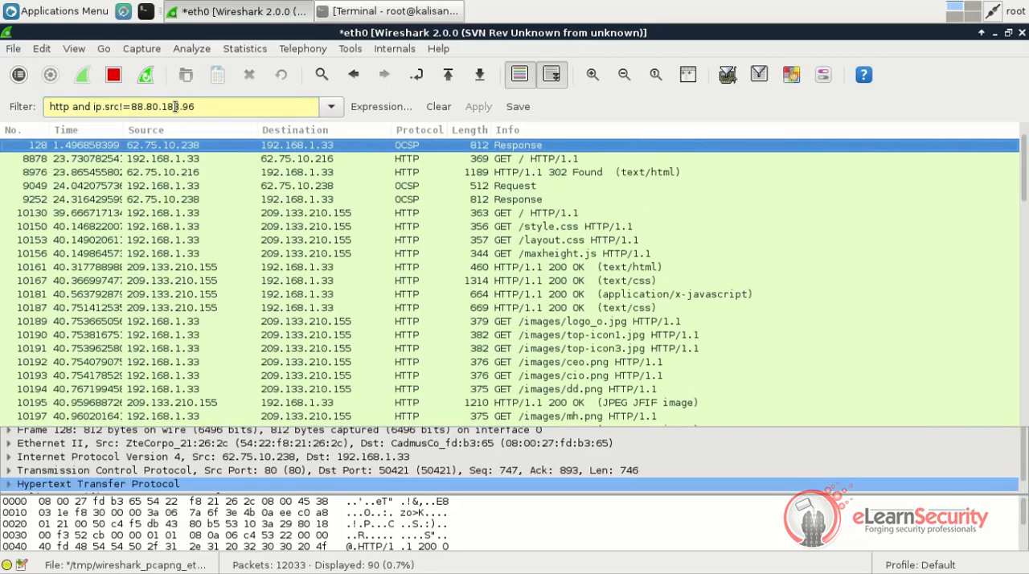
scroll(340, 204, up, 1)
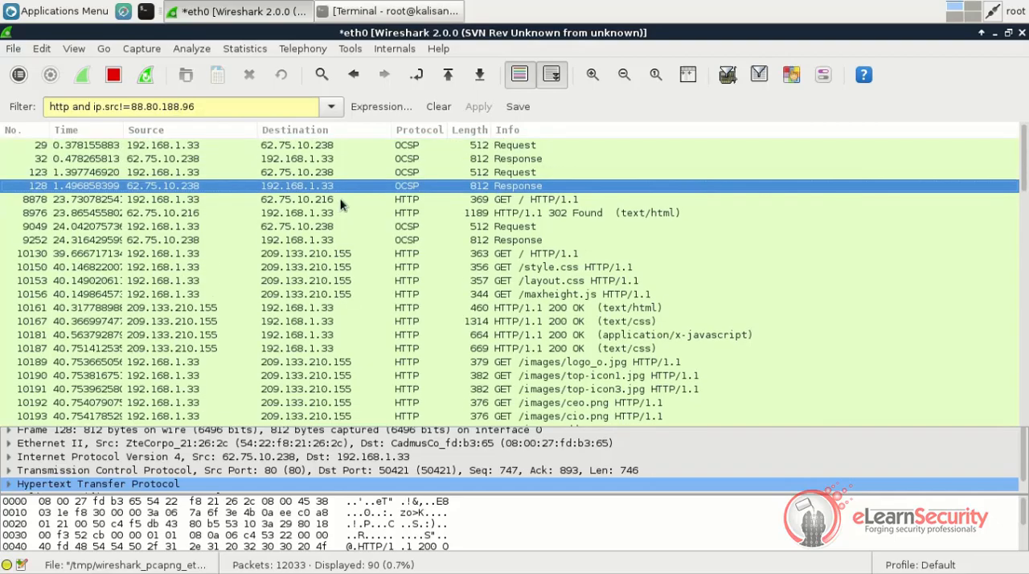
scroll(340, 205, down, 15)
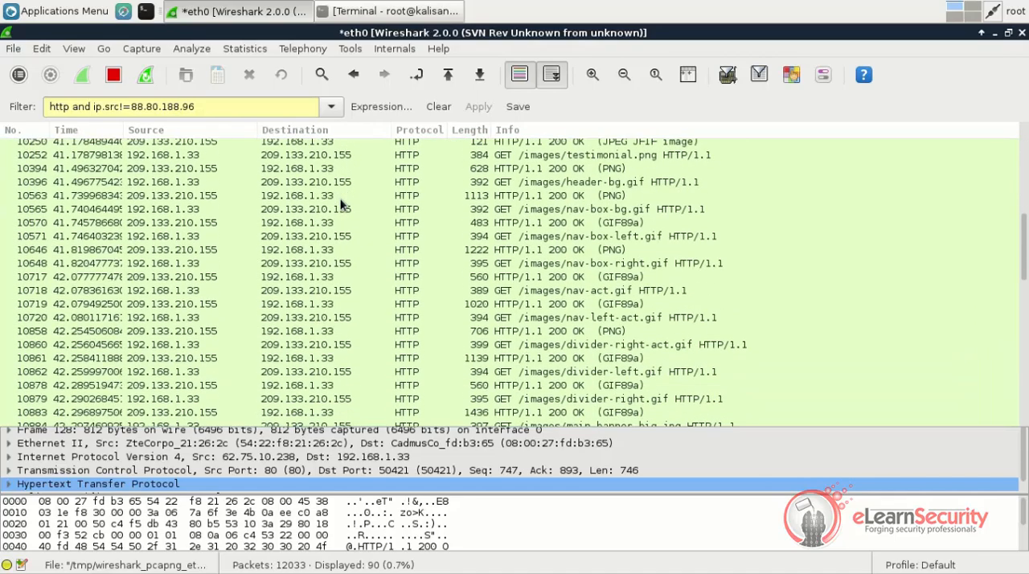
scroll(340, 204, down, 3)
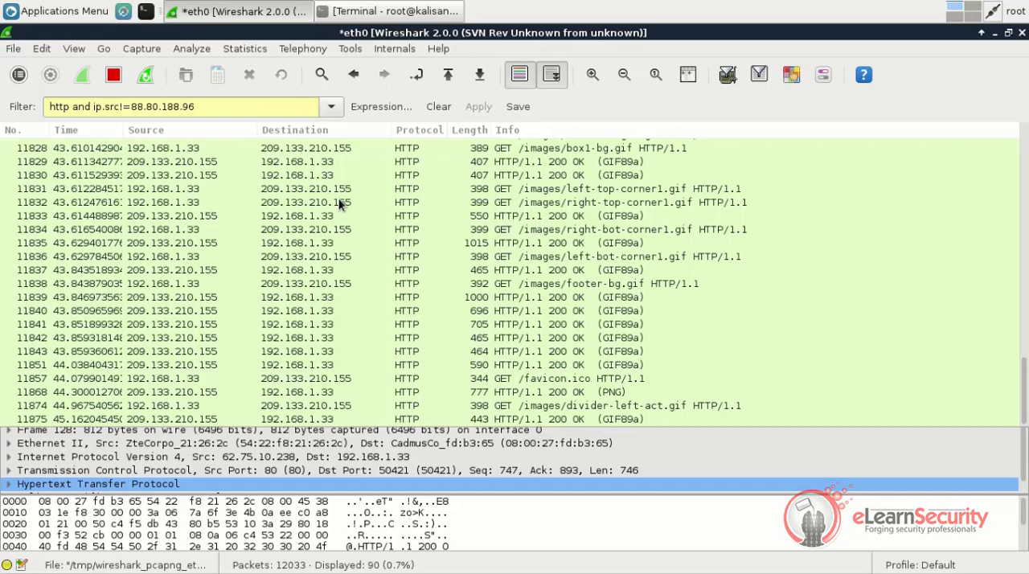
Replace the display filter with "tcp.port==22" to show only traffic on the SSH port
click(209, 105)
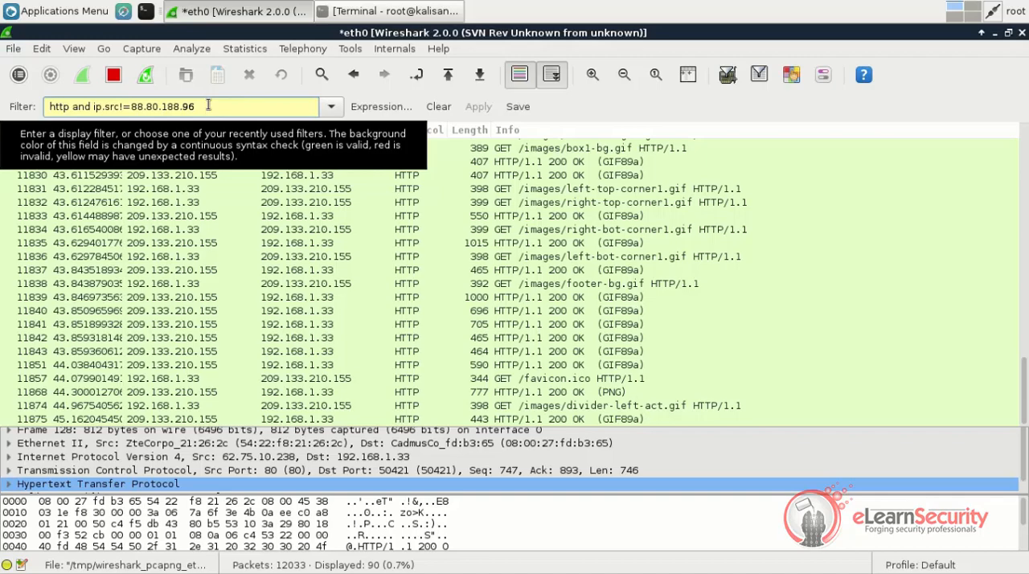
key(BackSpace)
key(BackSpace)
text(tc)
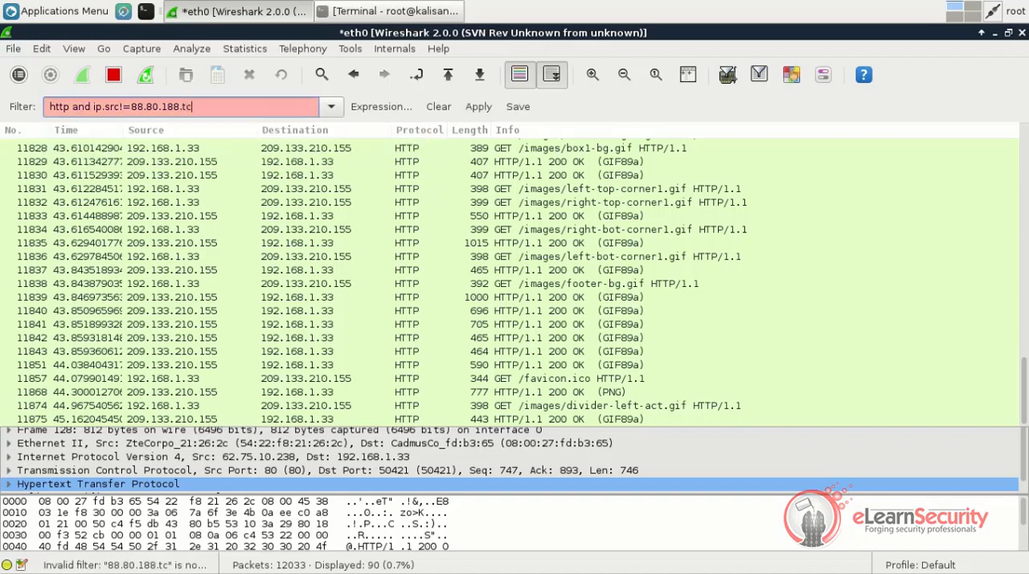
key(ctrl+a)
text(tcp.)
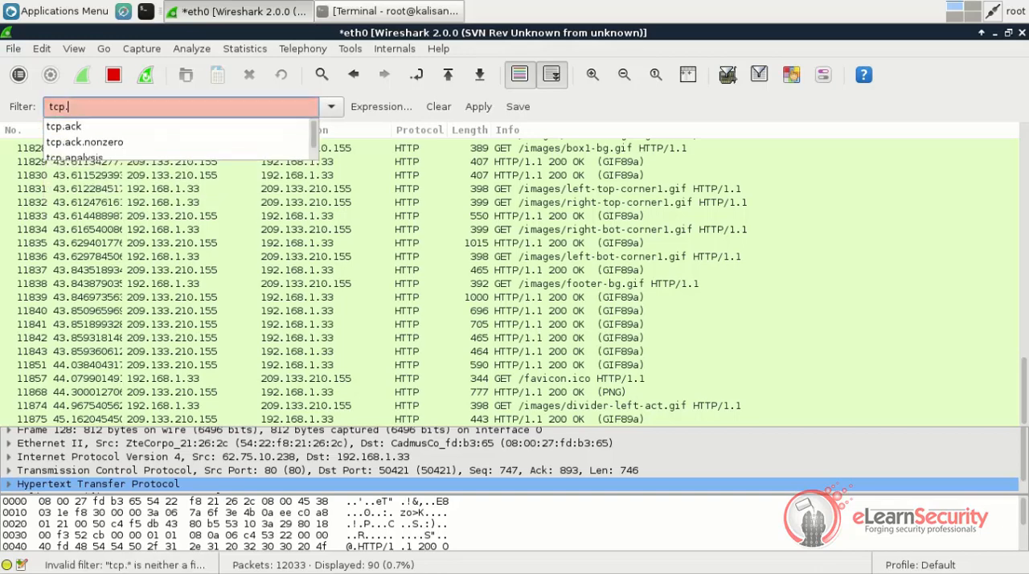
text(port==22)
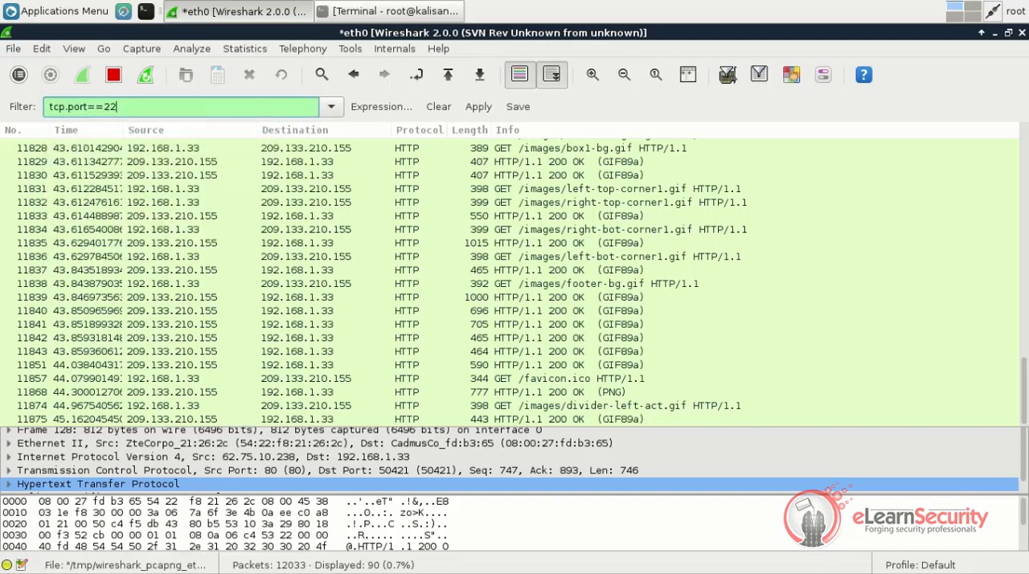
key(Return)
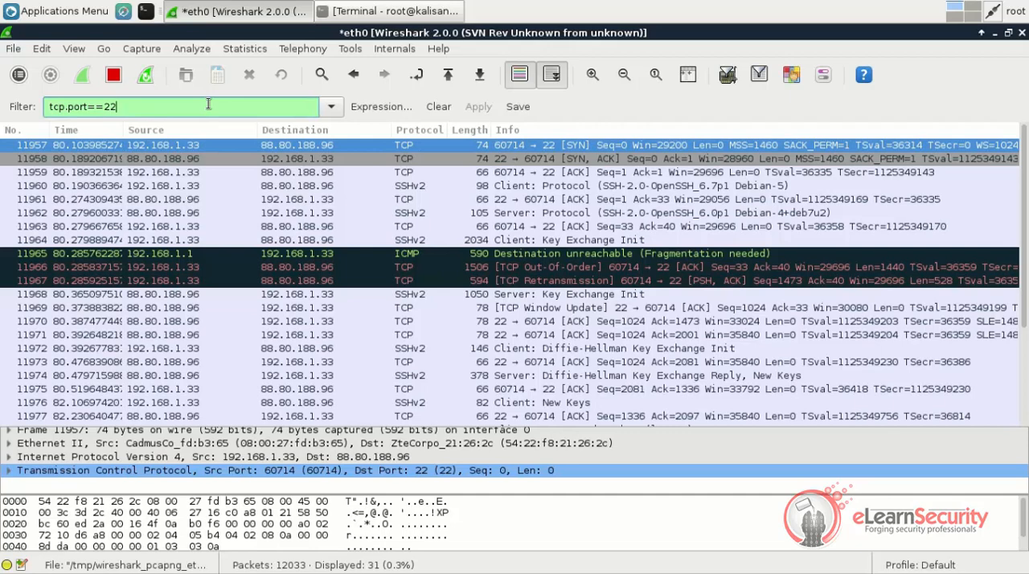
Replace the display filter with "tcp.flags.syn==1" to show only packets with the SYN flag set
text(a)
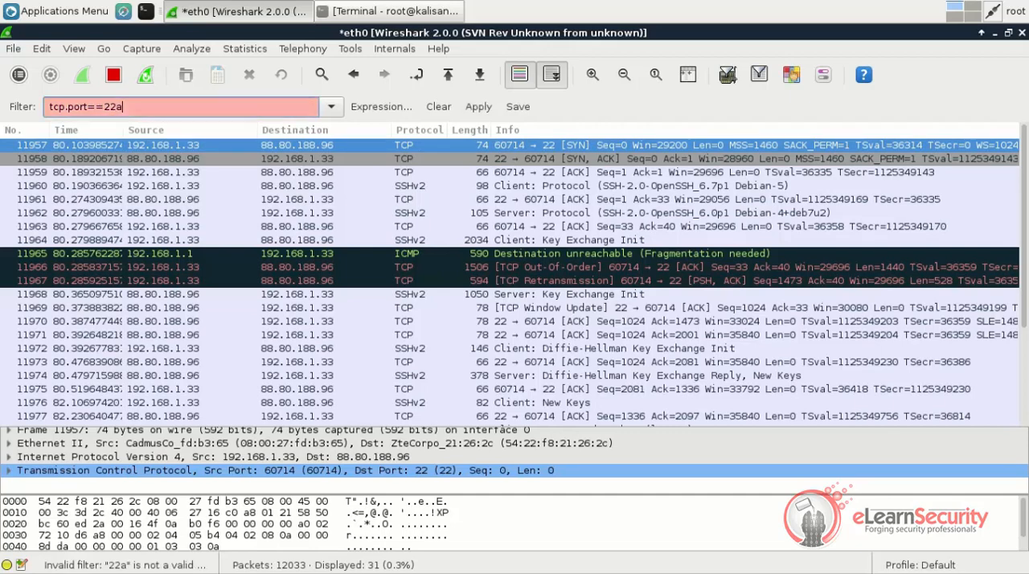
key(BackSpace)
key(BackSpace)
key(BackSpace)
key(BackSpace)
key(BackSpace)
key(BackSpace)
key(BackSpace)
key(BackSpace)
key(BackSpace)
key(BackSpace)
text(.fl)
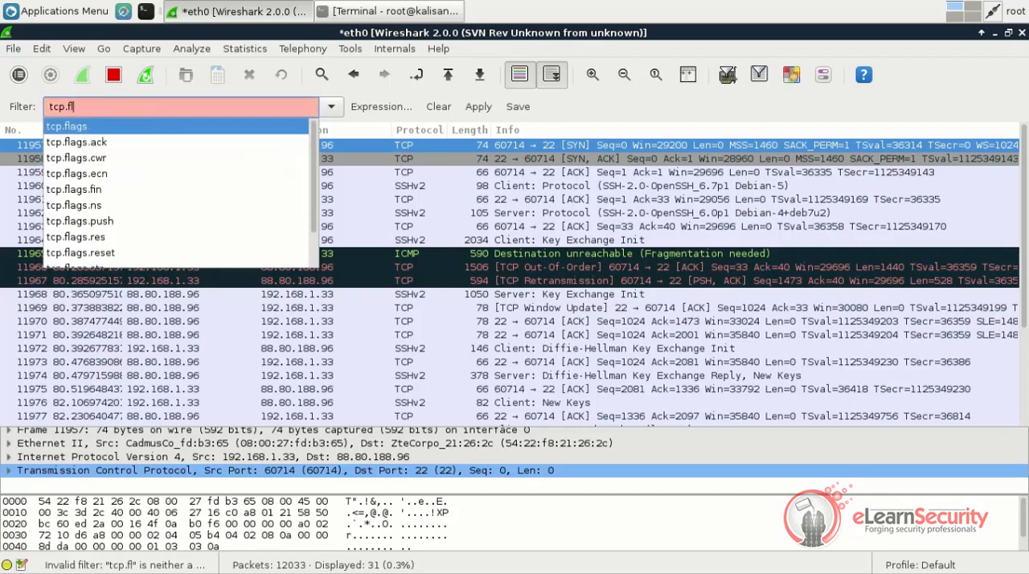
text(ags.syn)
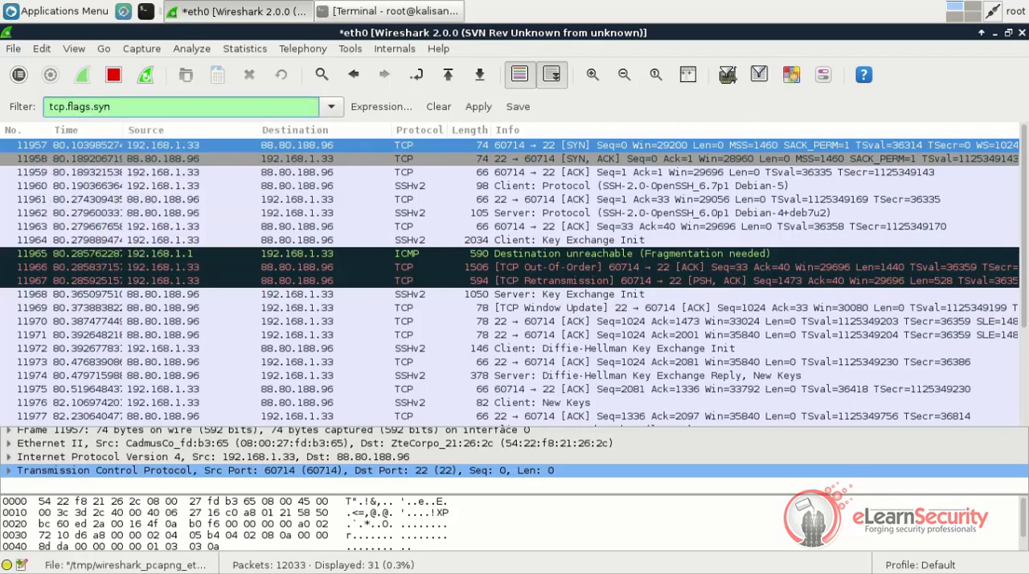
text(==1)
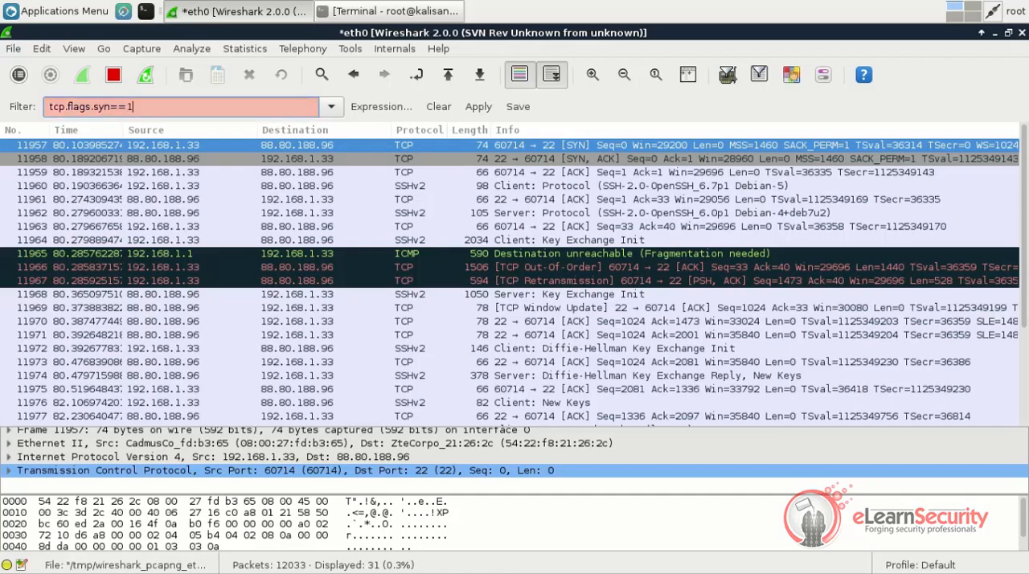
key(Return)
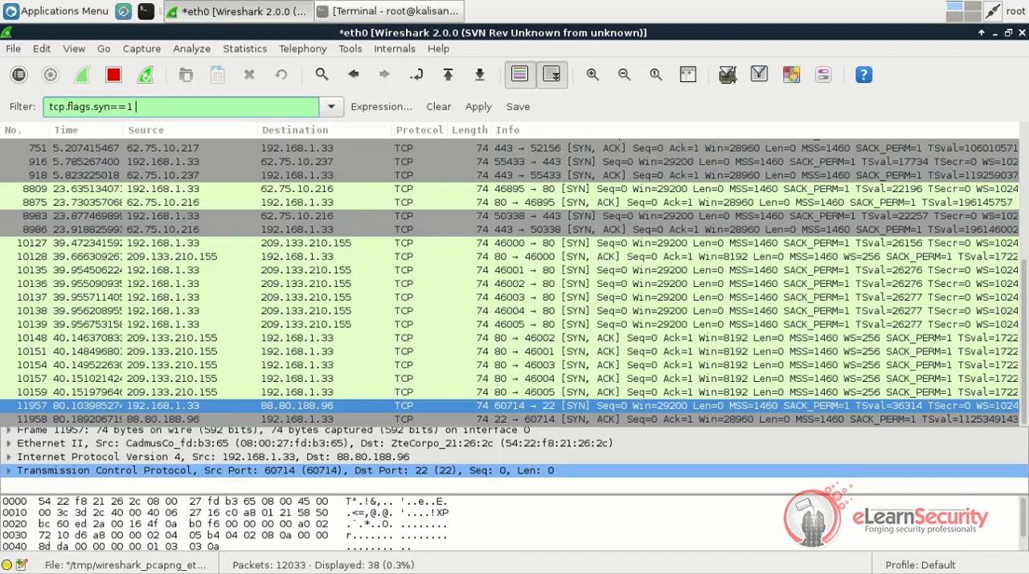
Extend the display filter with "and tcp.flags.ack==1" to show only SYN/ACK packets
text(and tcp.flags.ack==1)
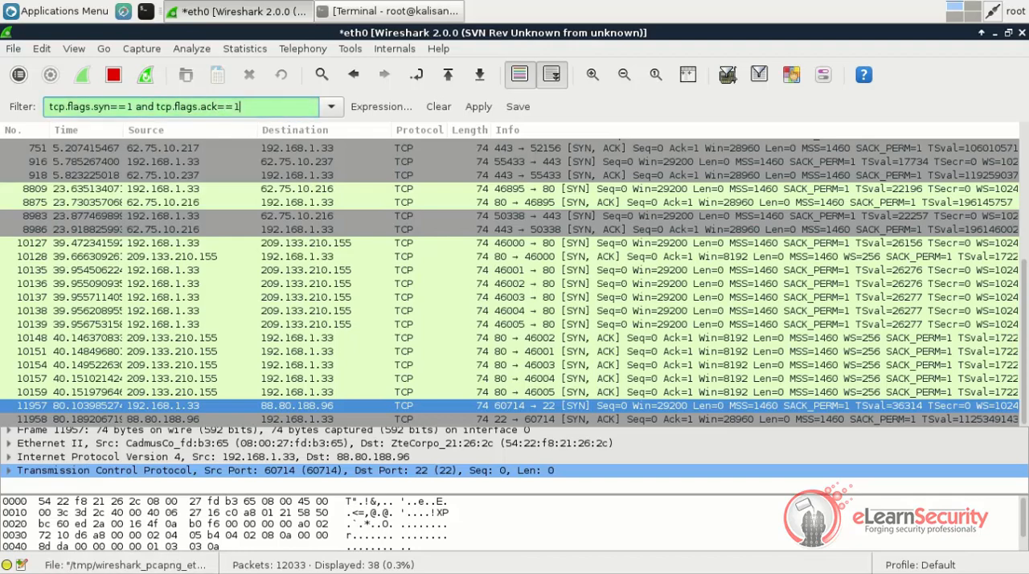
key(Return)
Extend the display filter with "and ip.addr==192.168.1.0/24" and select packet 53 among the matches
click(257, 107)
text(abd)
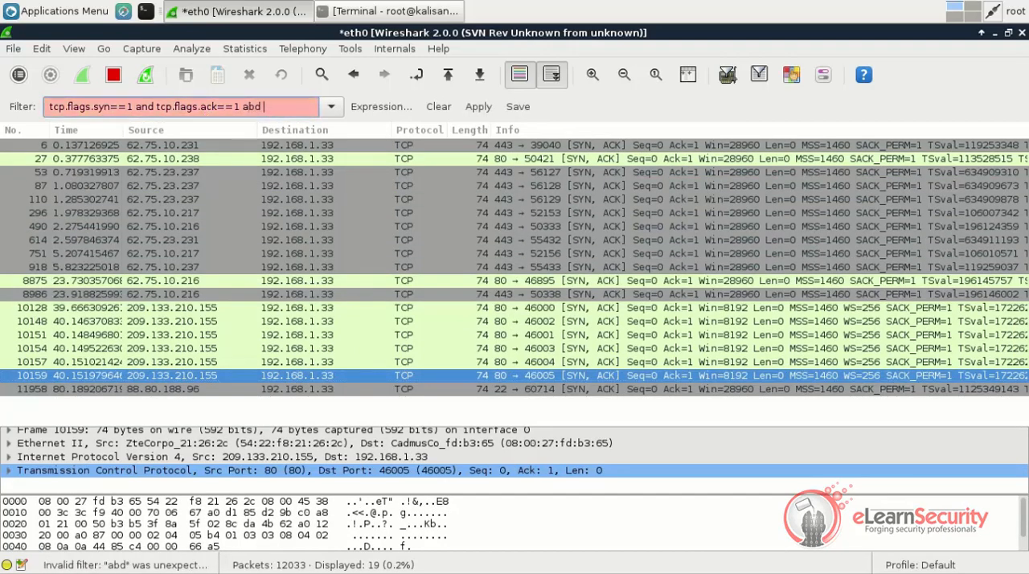
key(BackSpace)
key(BackSpace)
key(BackSpace)
text(nd ip.addr==192.168.1.0/24)
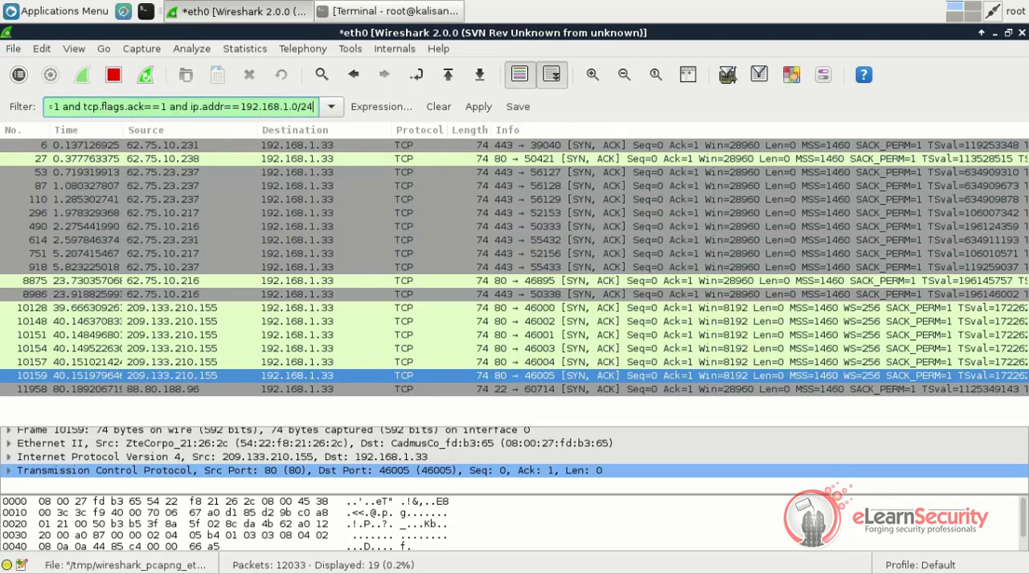
key(Return)
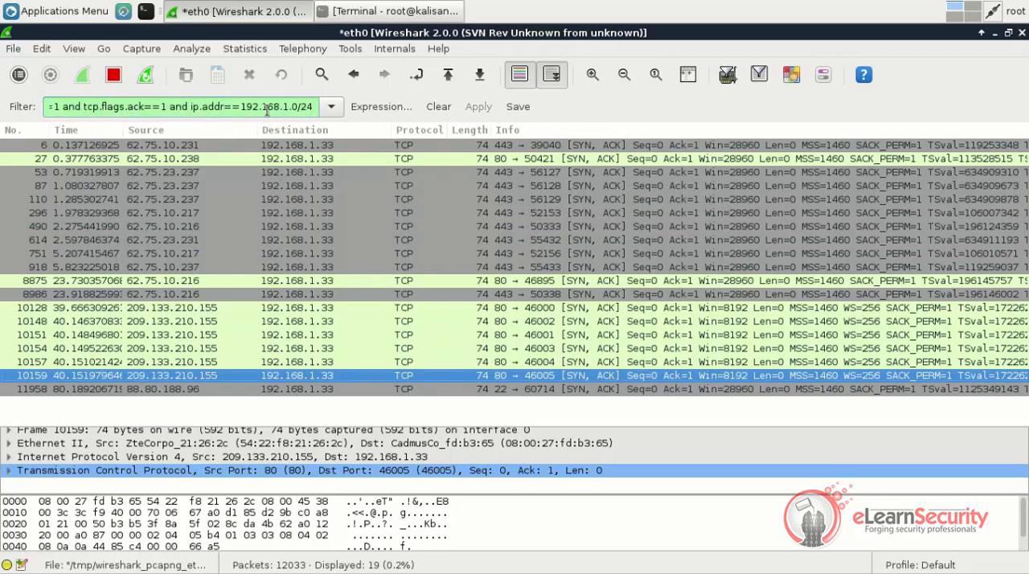
click(282, 172)
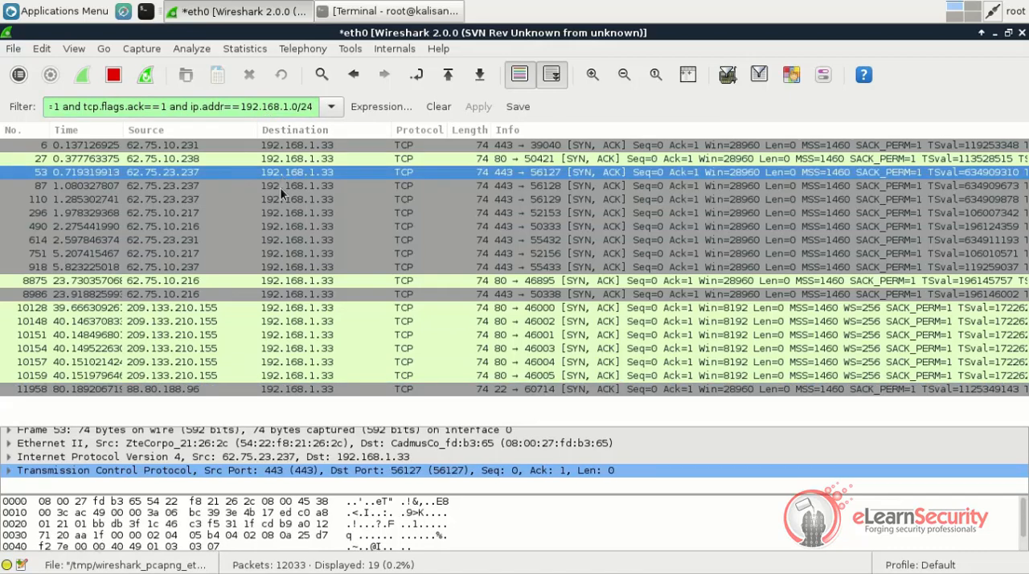
Apply the display filter tcp contains "elsfoo" and look through the matching packets
triple_click(276, 107)
key(BackSpace)
text(t)
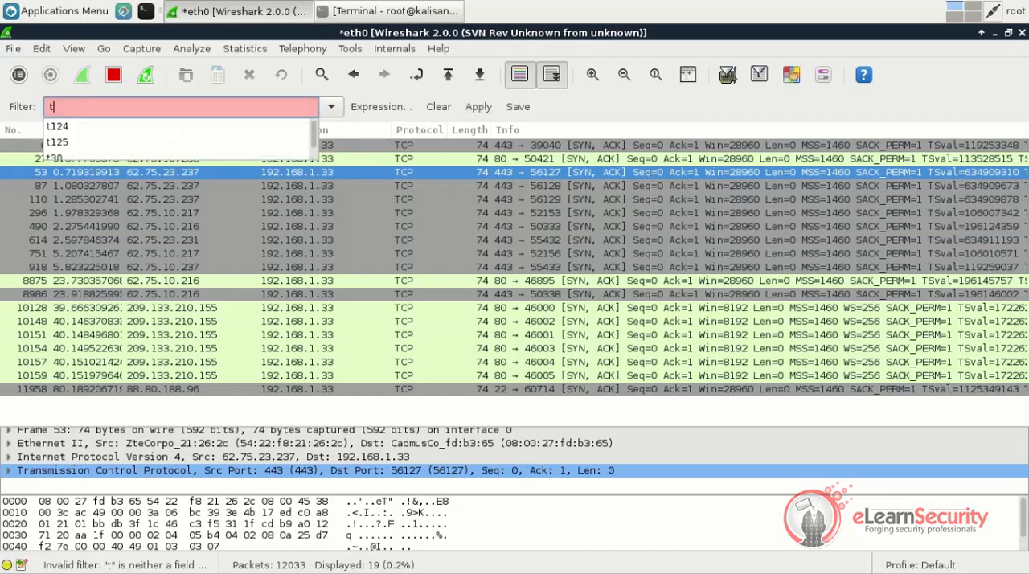
text(cp contains)
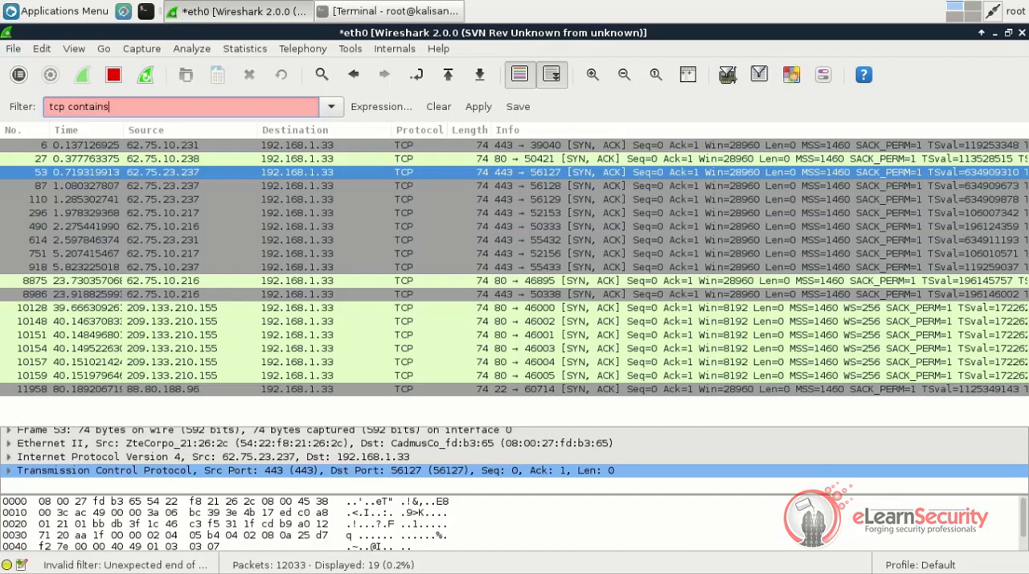
text( "elsfoo")
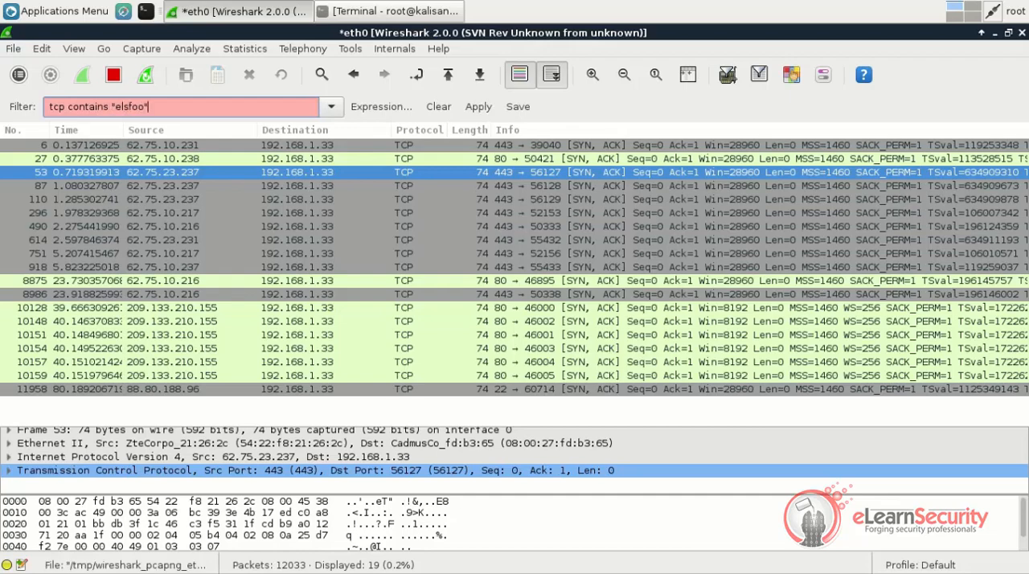
key(Return)
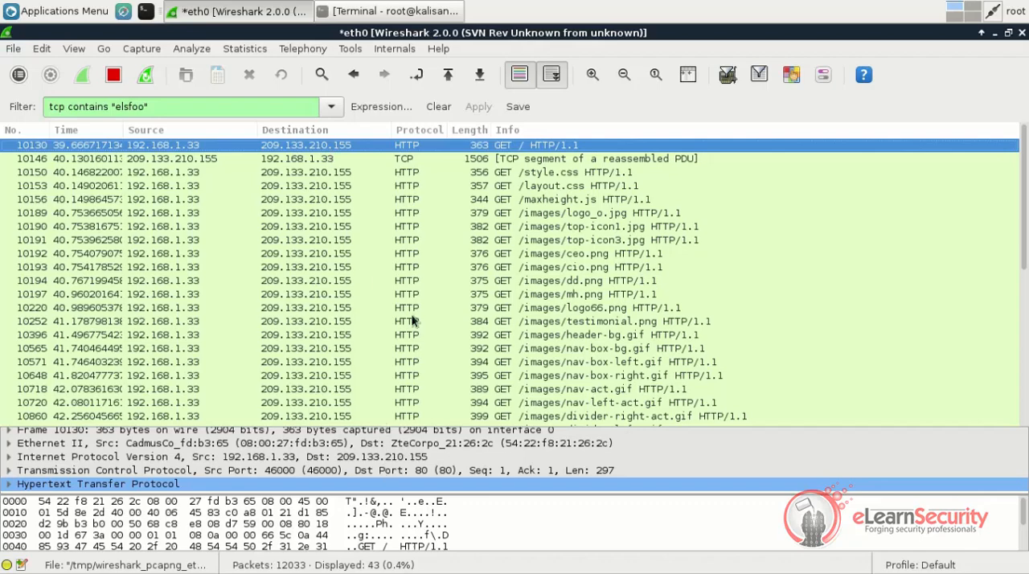
scroll(411, 321, down, 5)
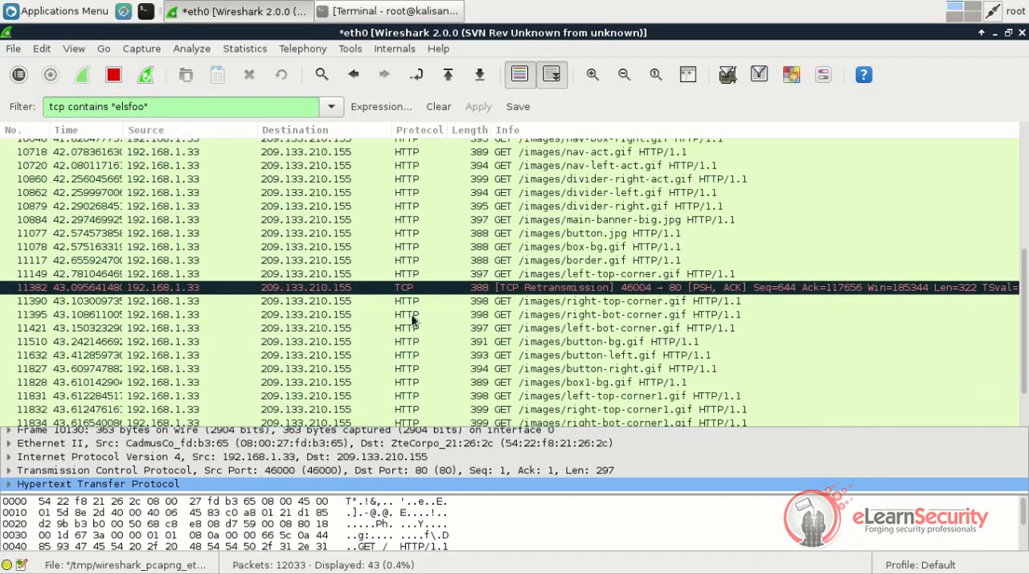
scroll(412, 321, down, 2)
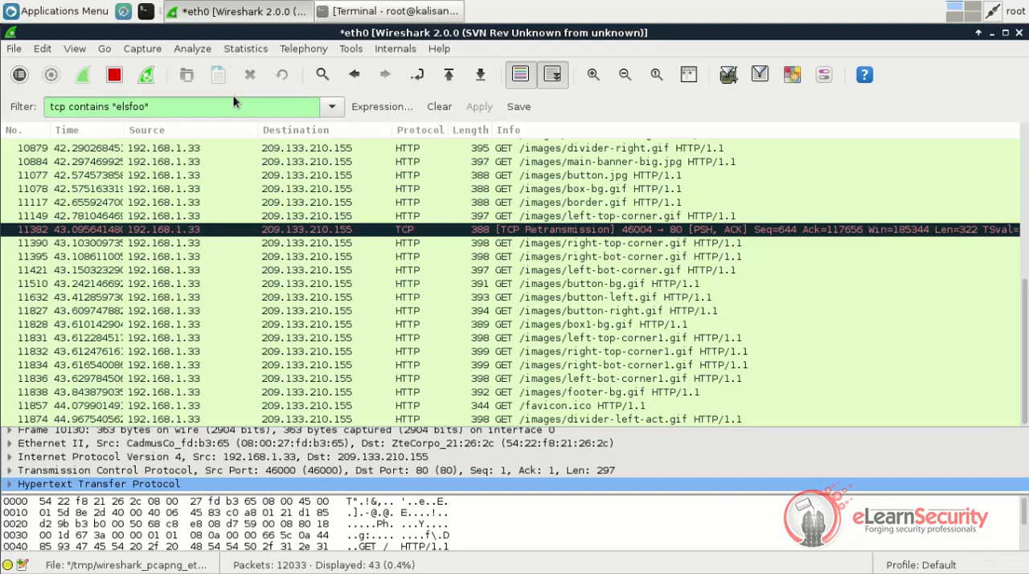
Replace the display filter with "ssh" to show only SSH protocol packets
click(234, 101)
key(BackSpace)
text(ss)
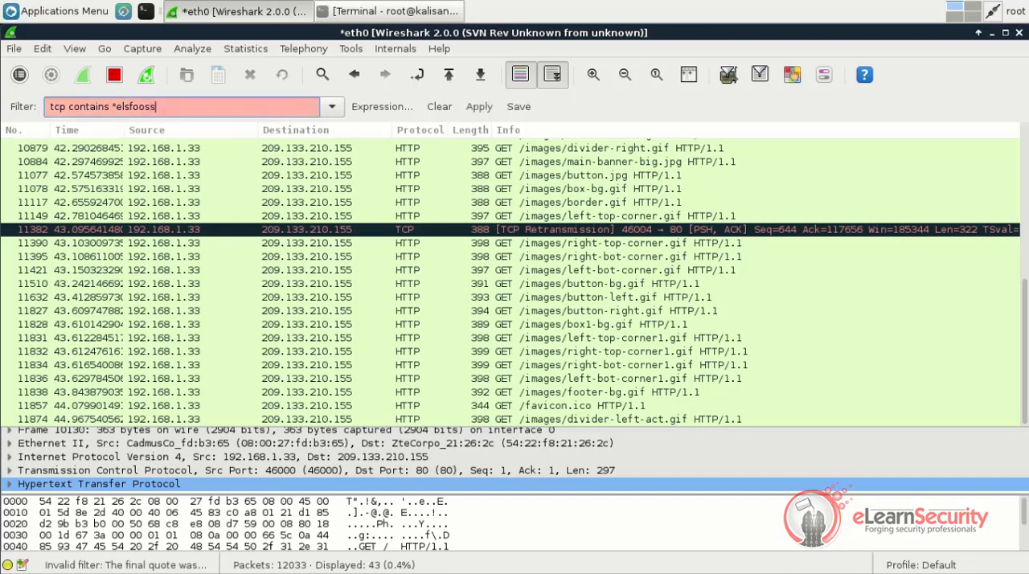
key(BackSpace)
key(BackSpace)
key(BackSpace)
key(BackSpace)
key(BackSpace)
key(BackSpace)
key(BackSpace)
key(BackSpace)
key(BackSpace)
key(BackSpace)
key(BackSpace)
key(BackSpace)
key(BackSpace)
key(BackSpace)
key(BackSpace)
key(BackSpace)
key(BackSpace)
key(BackSpace)
key(BackSpace)
key(BackSpace)
text(ssh)
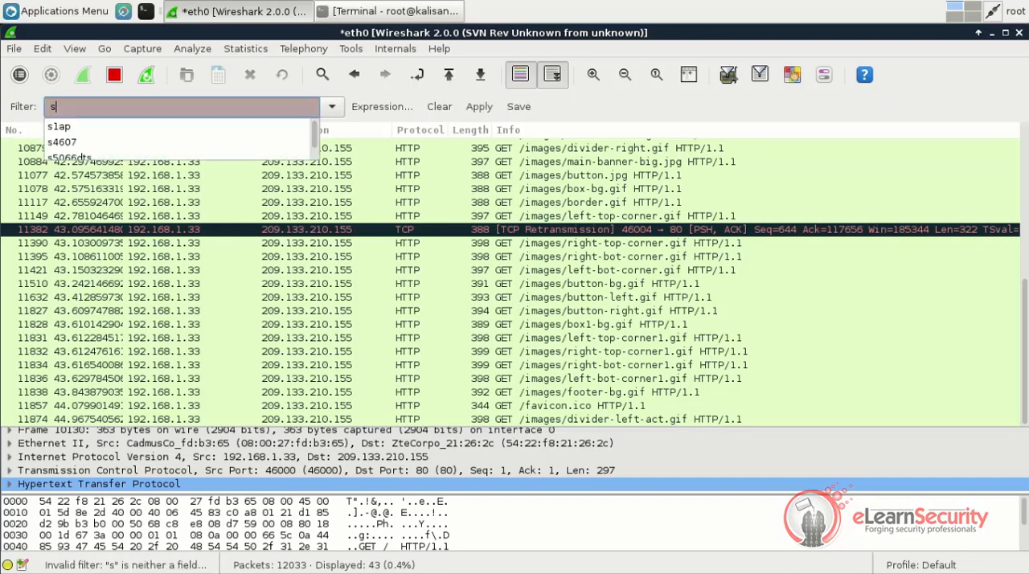
key(Return)
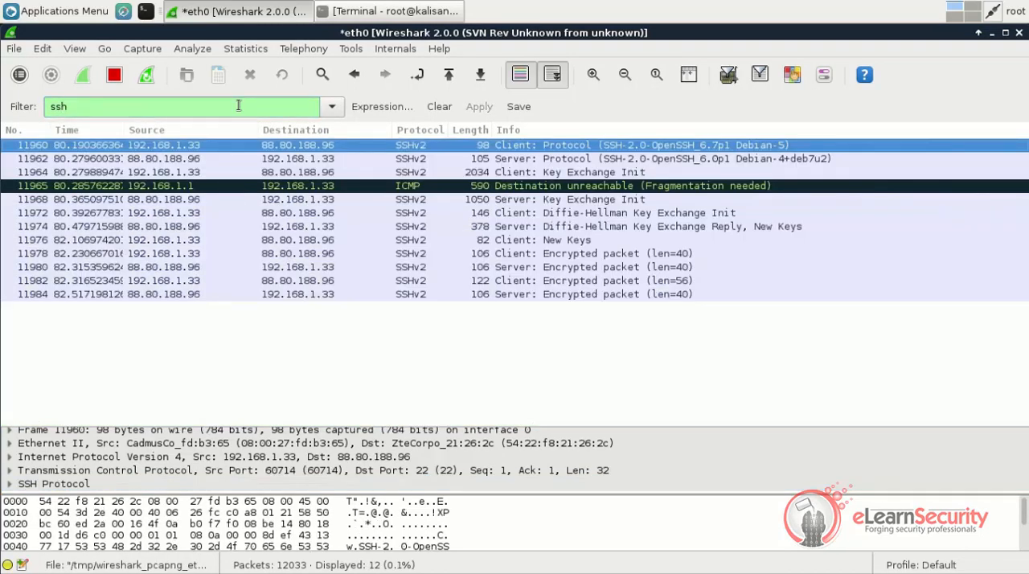
Step through the SSH packets one by one up to the "Client: New Keys" packet
key(Down)
key(Down)
key(Down)
key(Down)
key(Down)
key(Down)
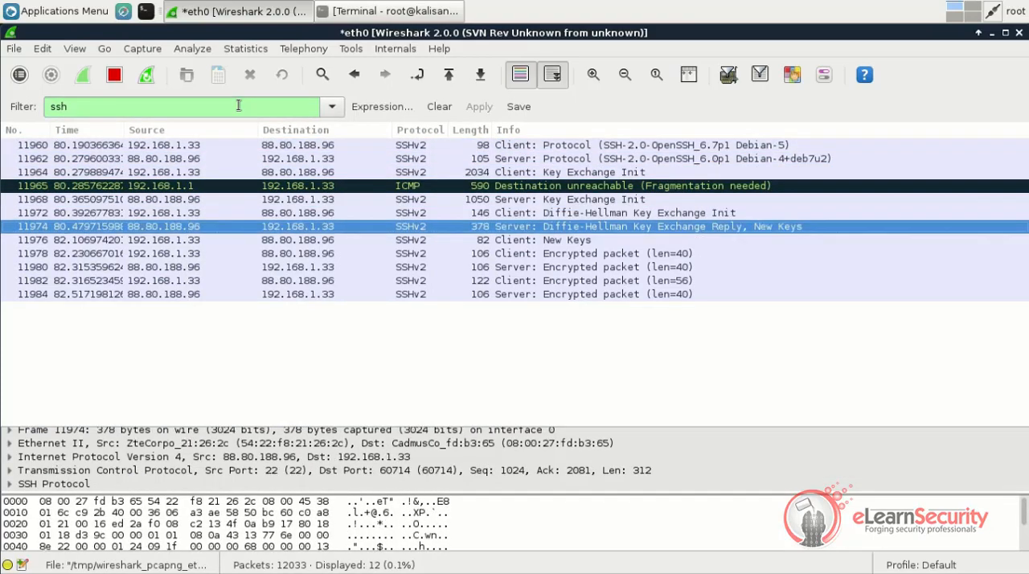
key(Down)
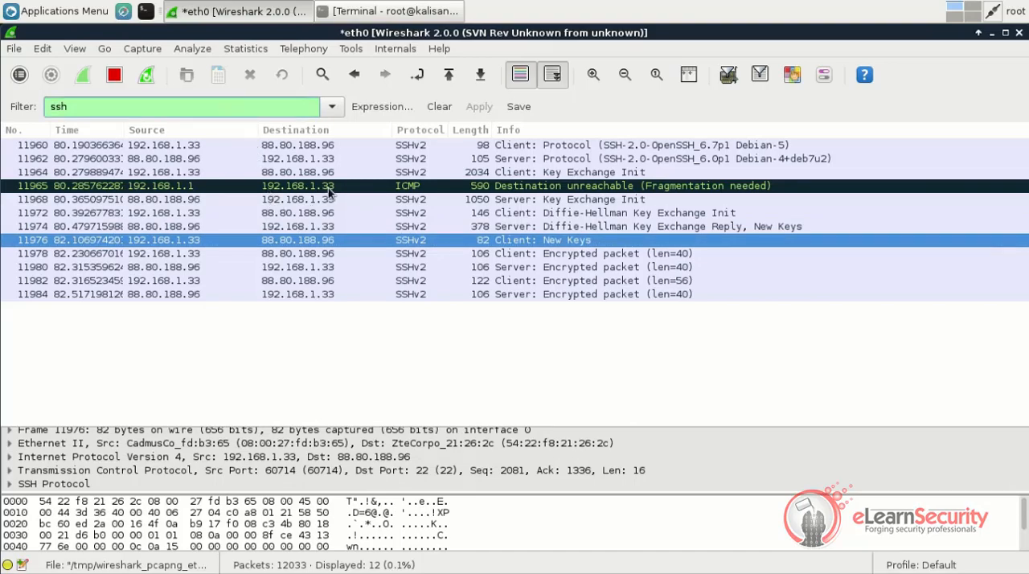
Follow the TCP stream of the first SSH packet, 11960, and maximize the stream window
click(339, 146)
right_click(338, 146)
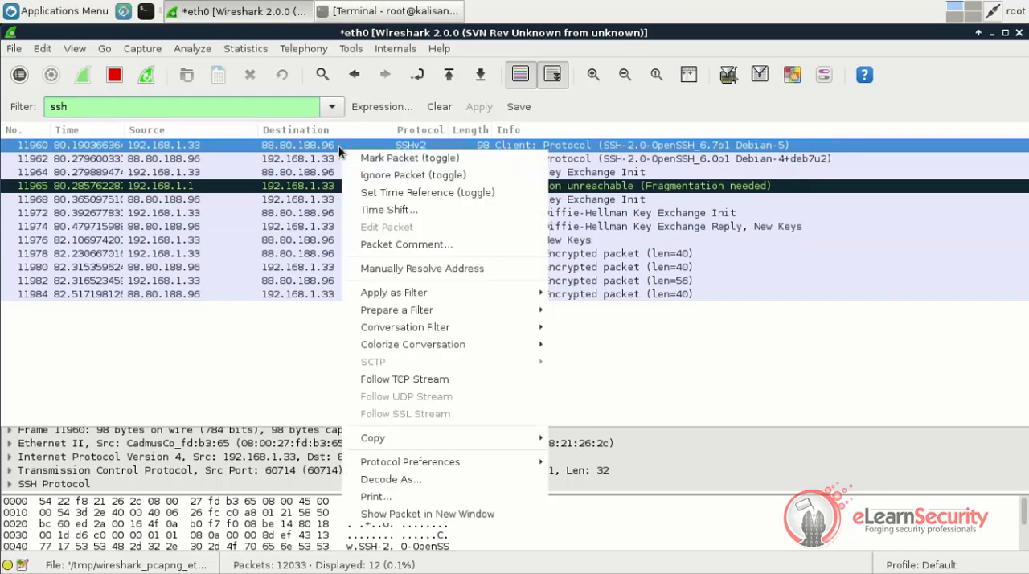
click(381, 378)
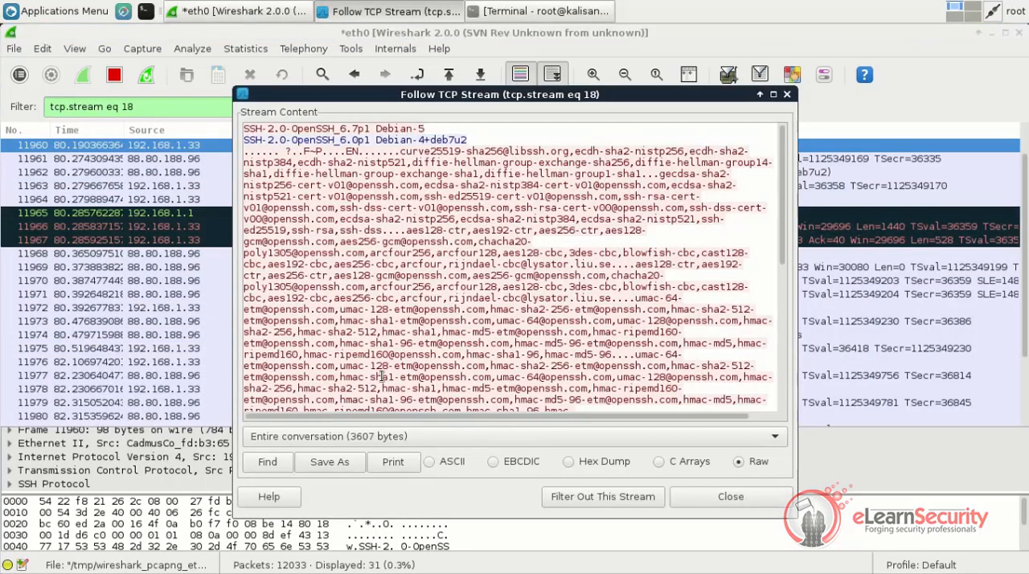
double_click(376, 95)
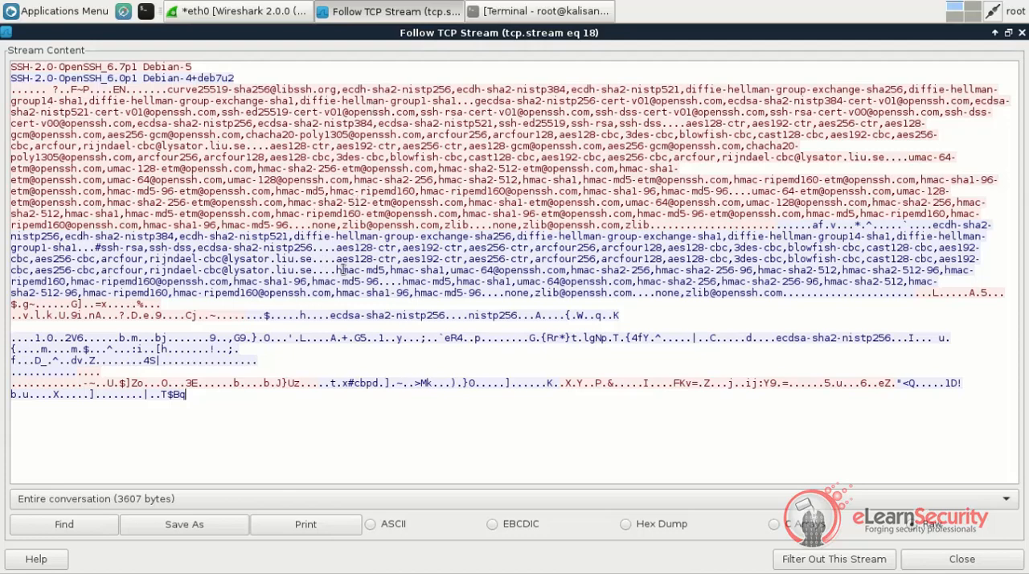
View the stream from 88.80.188.96:22 to 192.168.1.33:60714, view the opposite direction, and close the stream window
click(268, 498)
click(254, 511)
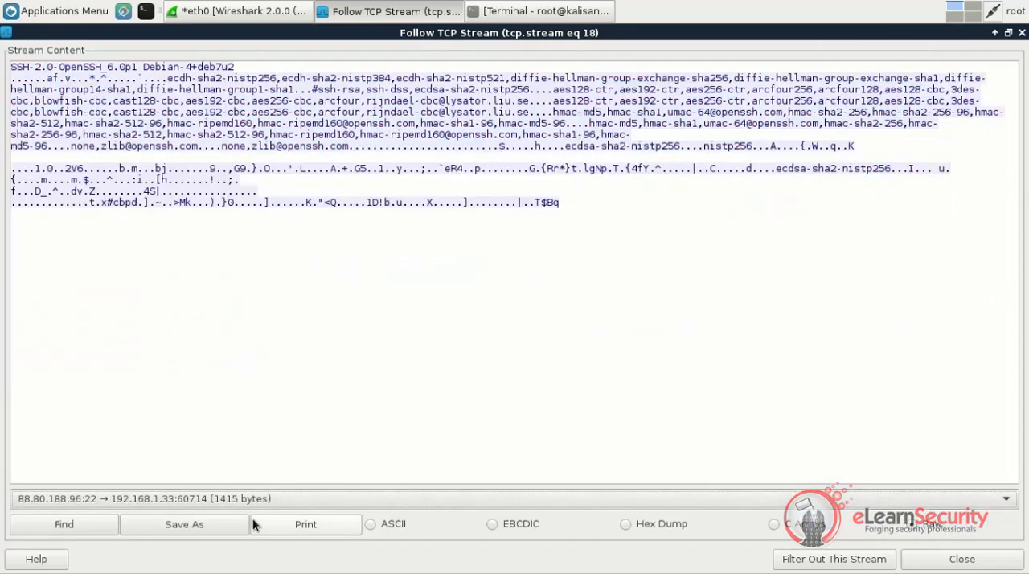
click(252, 496)
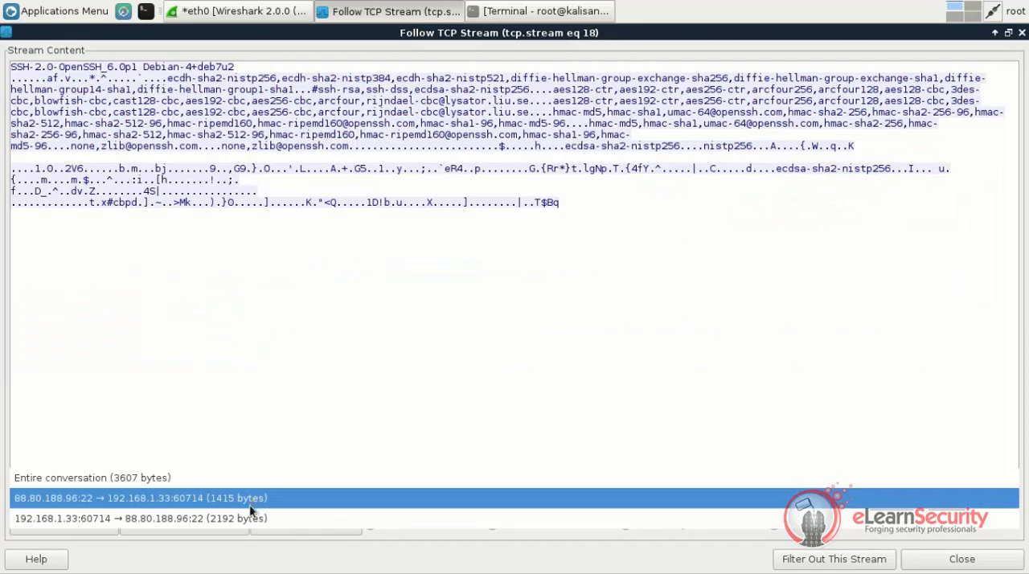
click(244, 520)
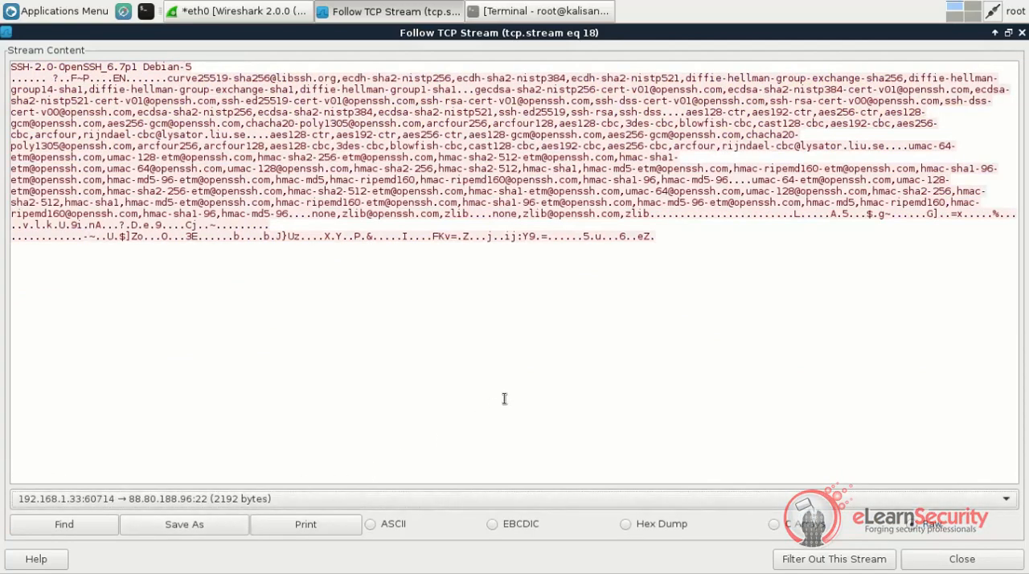
click(1022, 33)
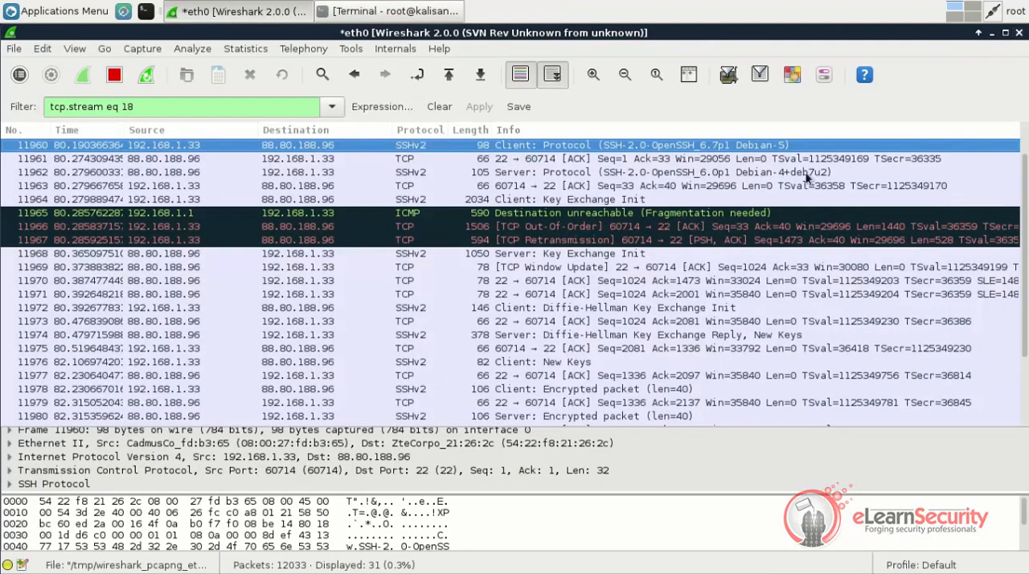
Clear the display filter so that all captured packets are listed
click(203, 107)
key(BackSpace)
key(BackSpace)
key(BackSpace)
key(BackSpace)
key(BackSpace)
key(BackSpace)
key(BackSpace)
key(BackSpace)
key(BackSpace)
key(BackSpace)
key(BackSpace)
key(BackSpace)
key(BackSpace)
key(BackSpace)
key(BackSpace)
key(BackSpace)
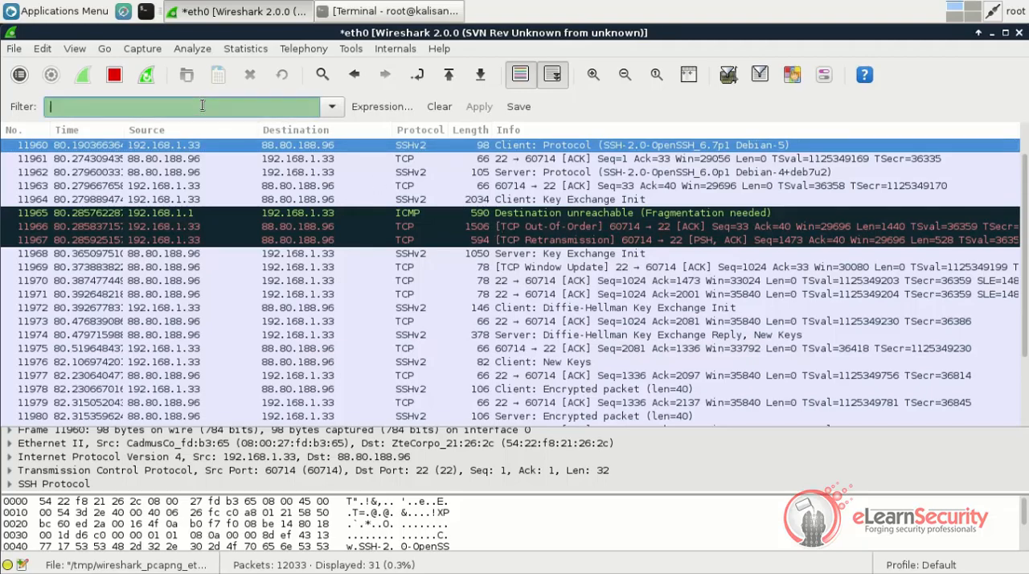
key(Return)
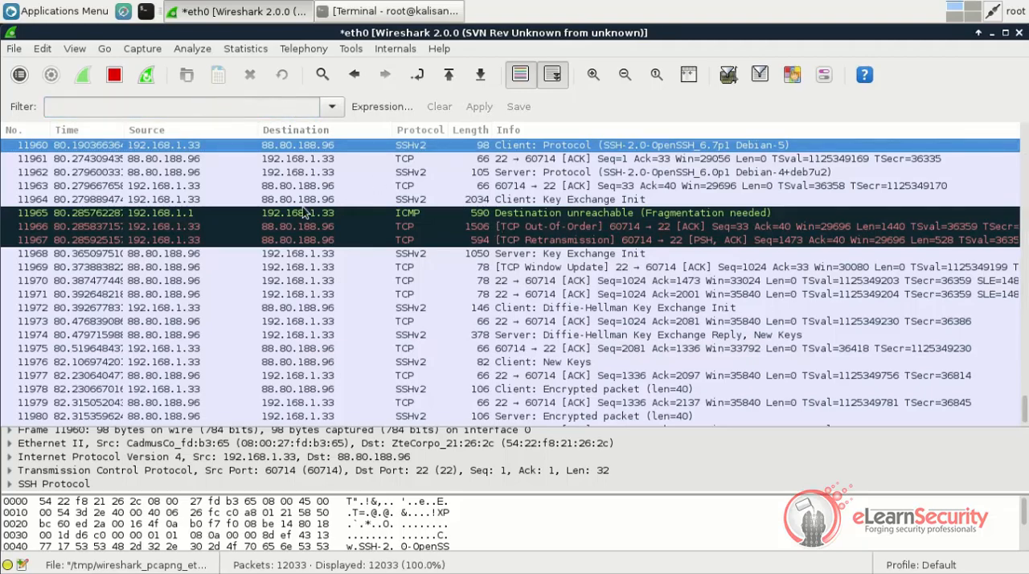
Apply the destination address of packet 12001 as the display filter, giving ip.dst == 192.168.1.33
scroll(304, 211, down, 10)
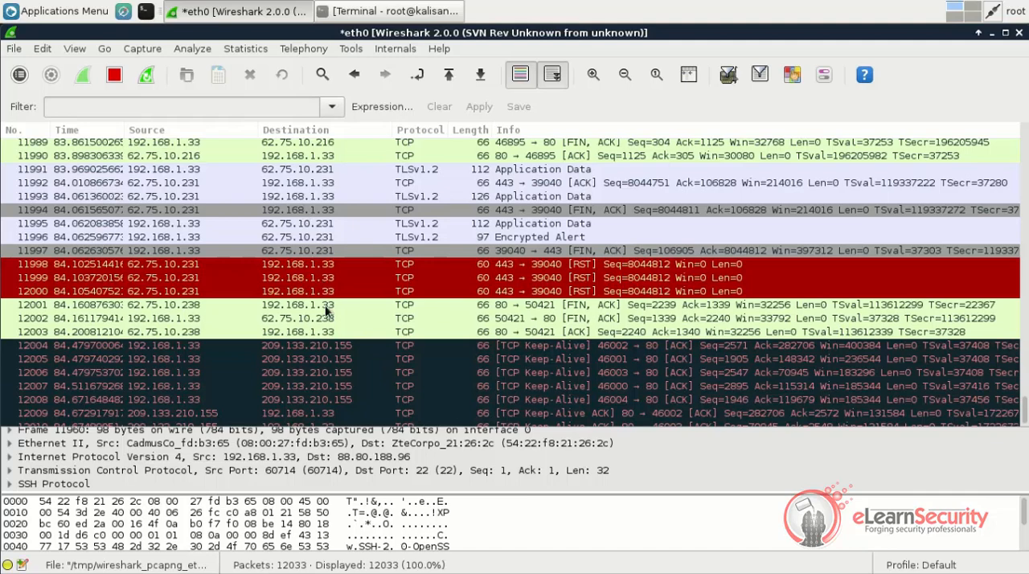
right_click(325, 311)
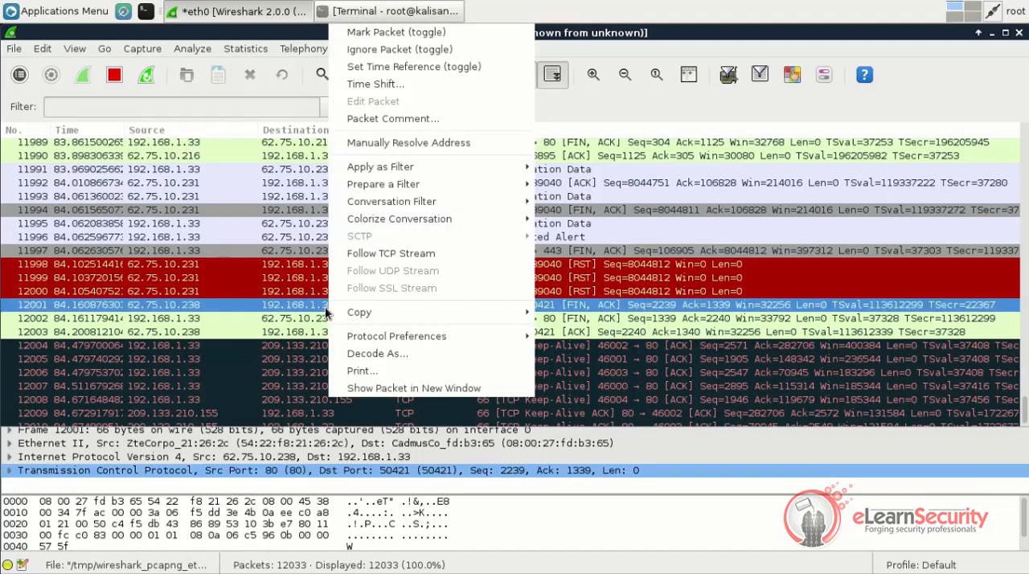
mouse_move(477, 168)
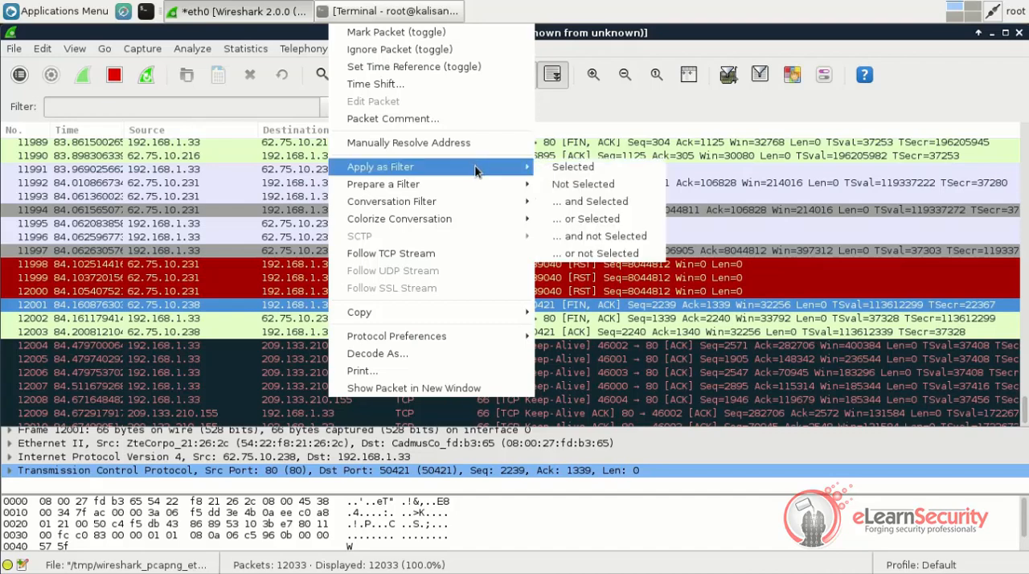
click(549, 169)
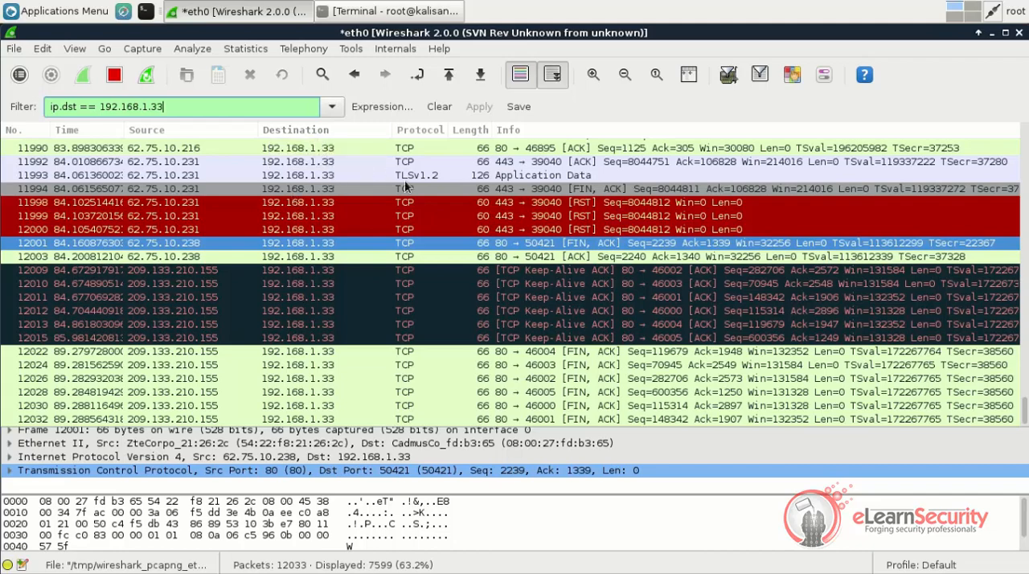
Look through the filtered packets up to packet 11973 and enlarge the packet details and hex bytes areas
click(386, 259)
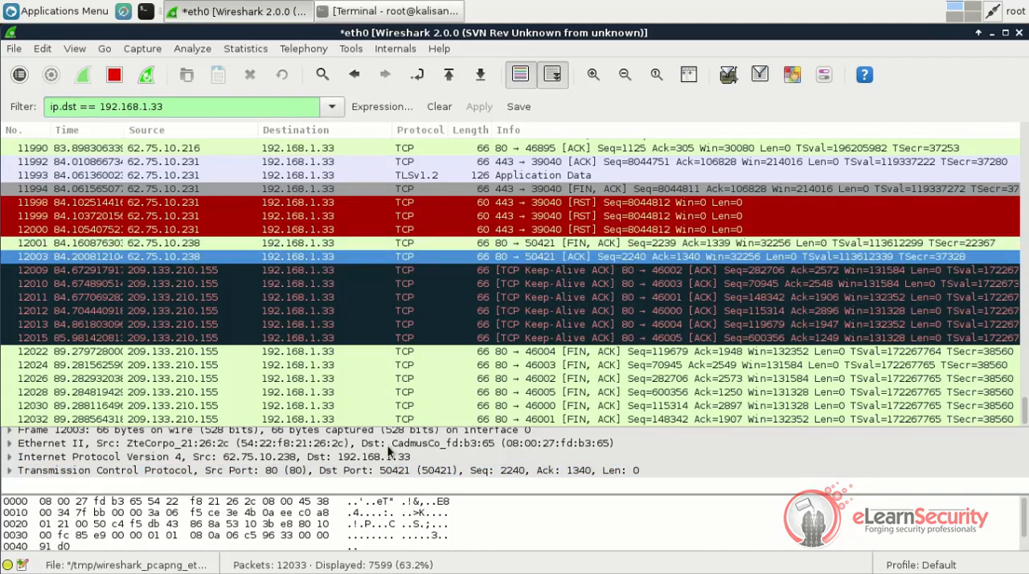
click(426, 355)
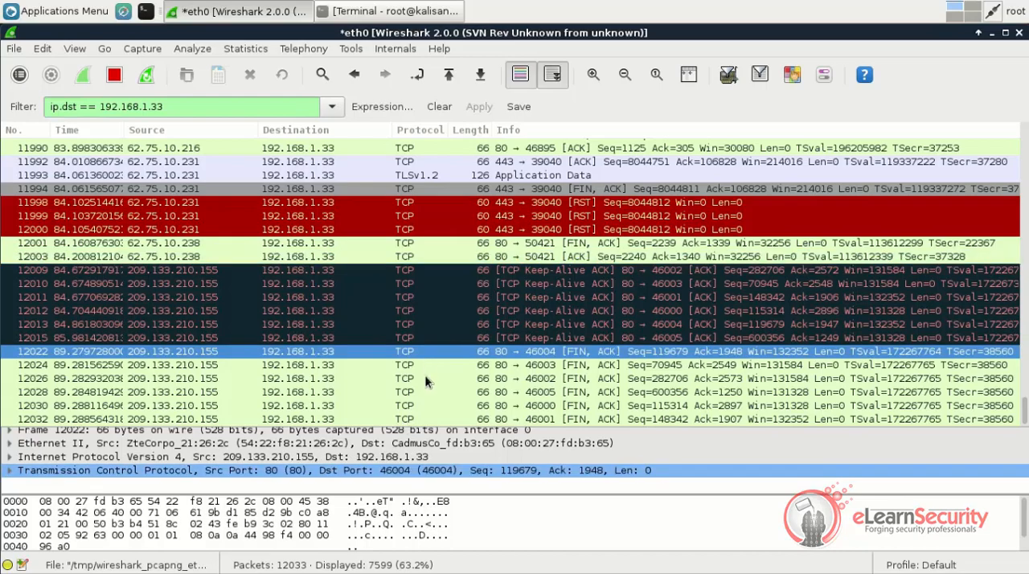
scroll(424, 374, up, 10)
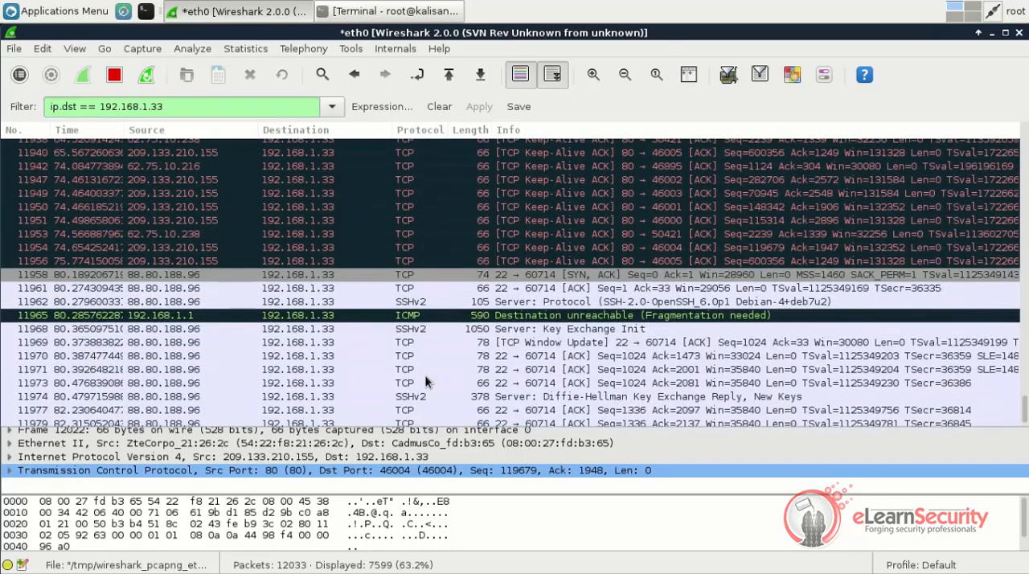
click(424, 382)
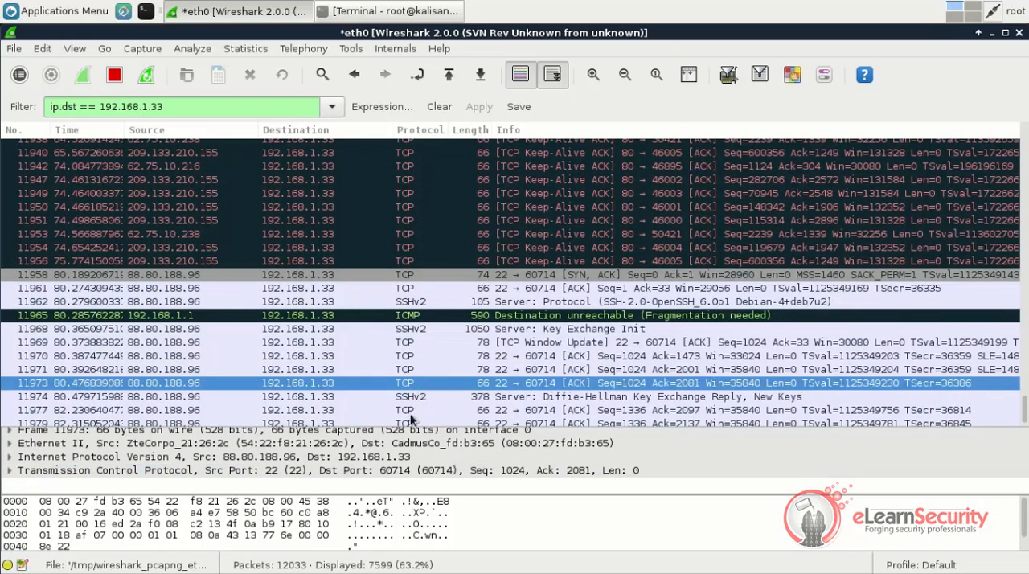
drag(406, 430, 435, 276)
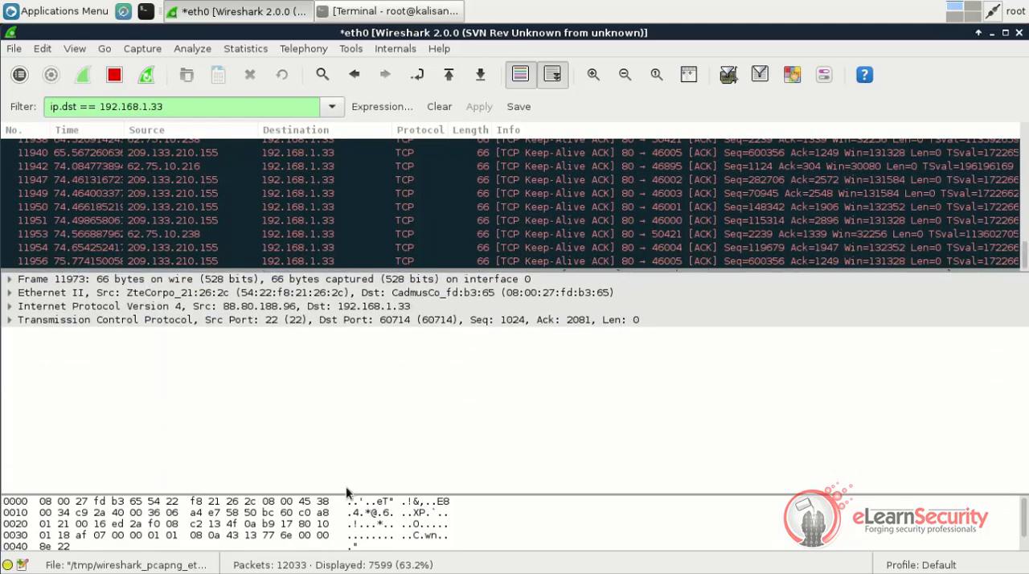
drag(347, 493, 348, 410)
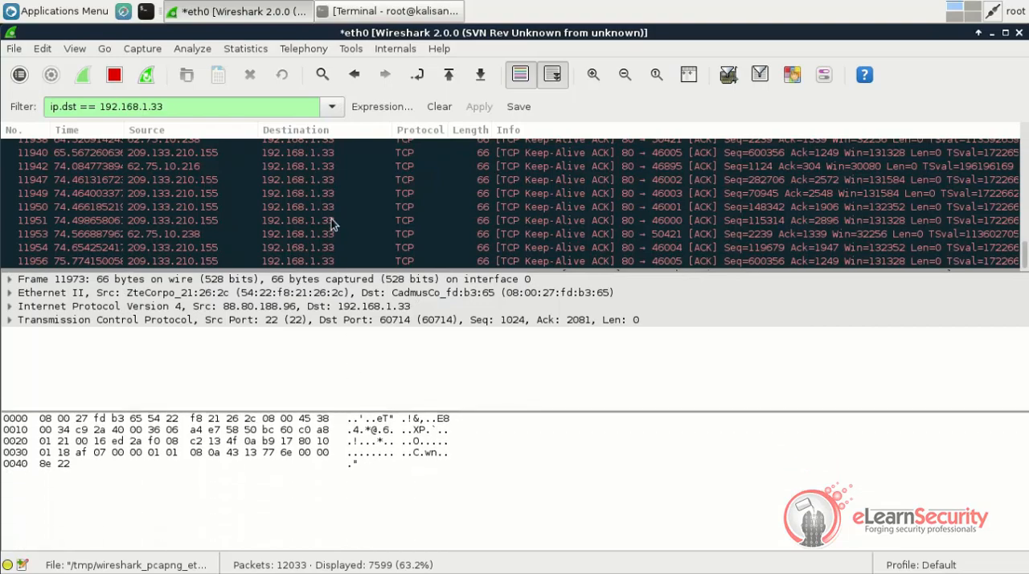
Show packet 11968, "Server: Key Exchange Init", in a separate window and maximize it
scroll(332, 225, down, 3)
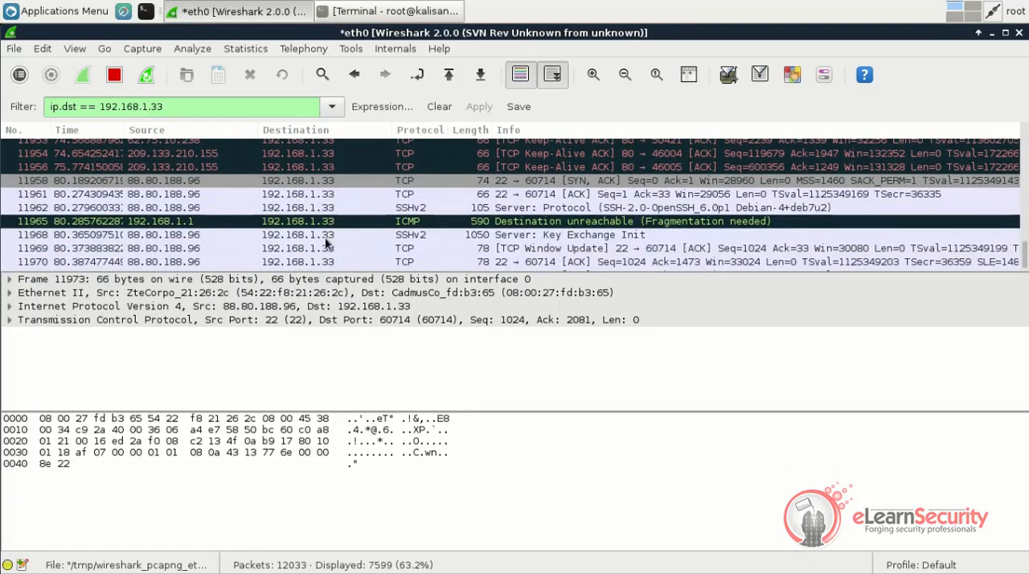
click(325, 235)
right_click(325, 241)
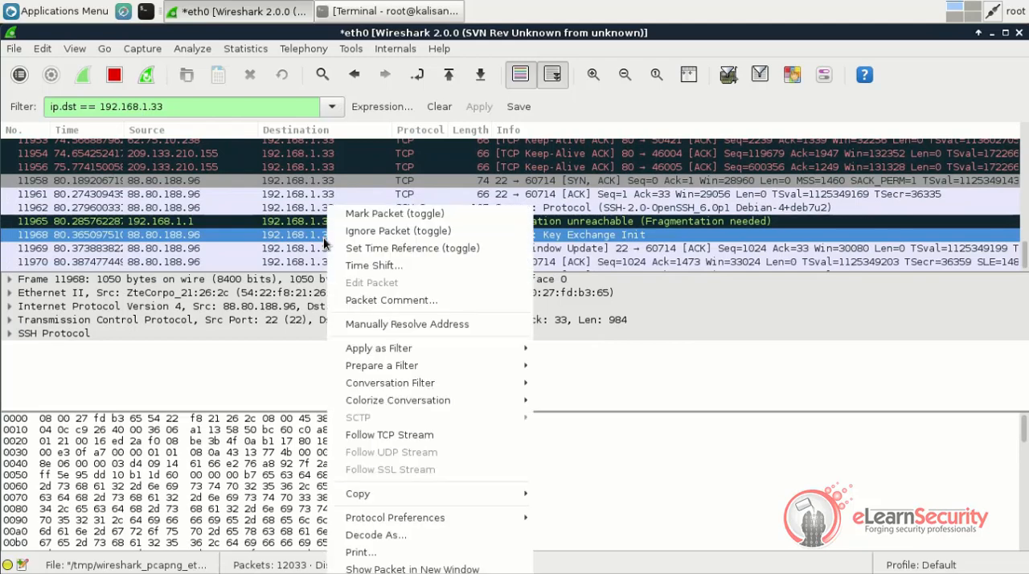
click(412, 568)
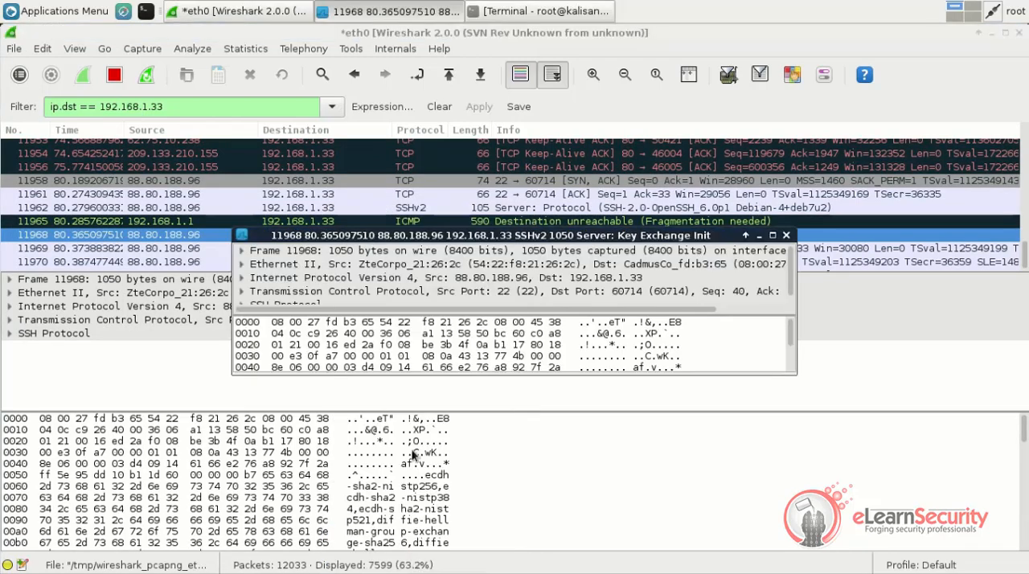
double_click(412, 236)
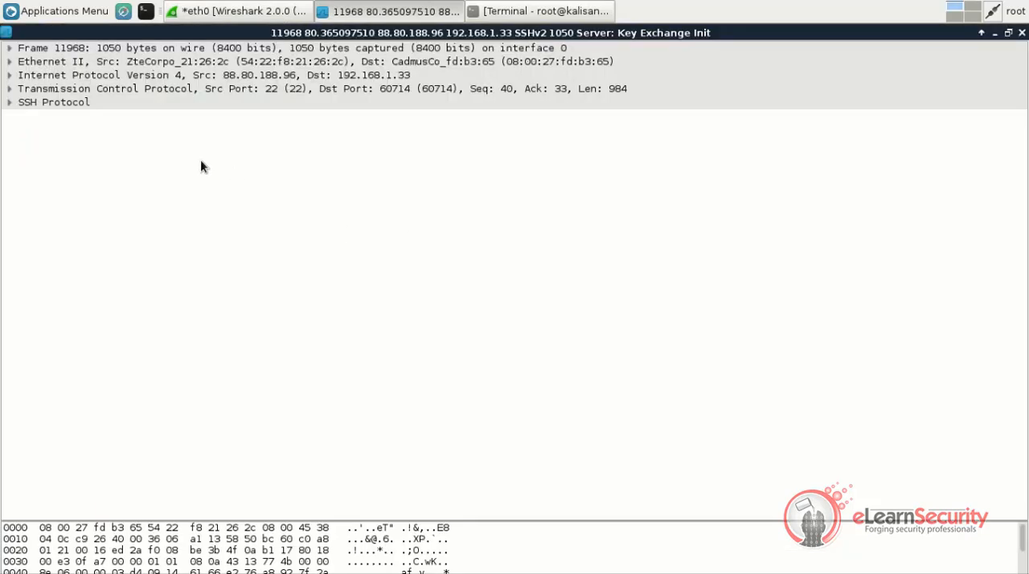
Expand the Ethernet II and IPv4 headers and inspect the source and destination addresses, the IP flags and the protocol field
click(9, 62)
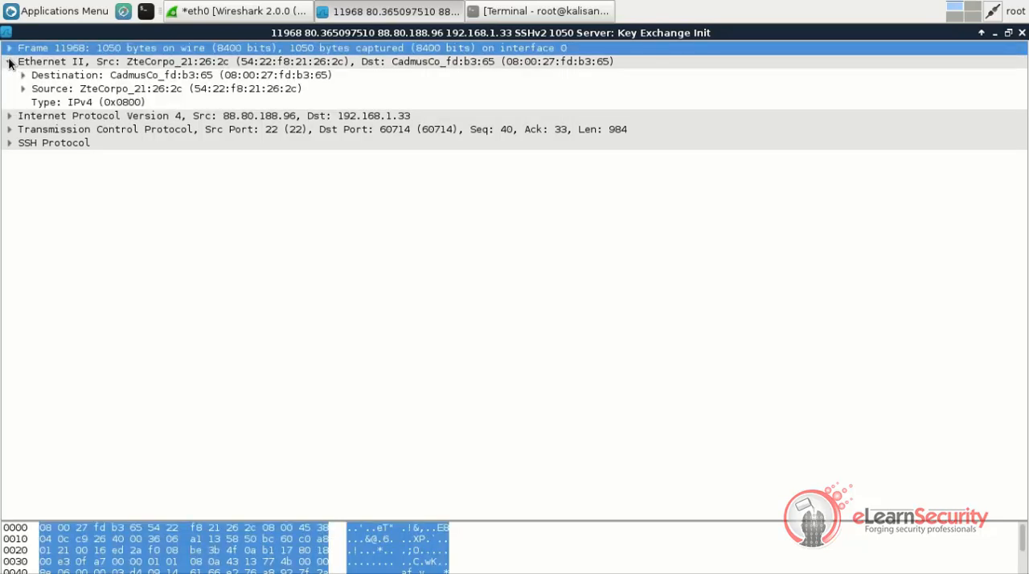
click(70, 89)
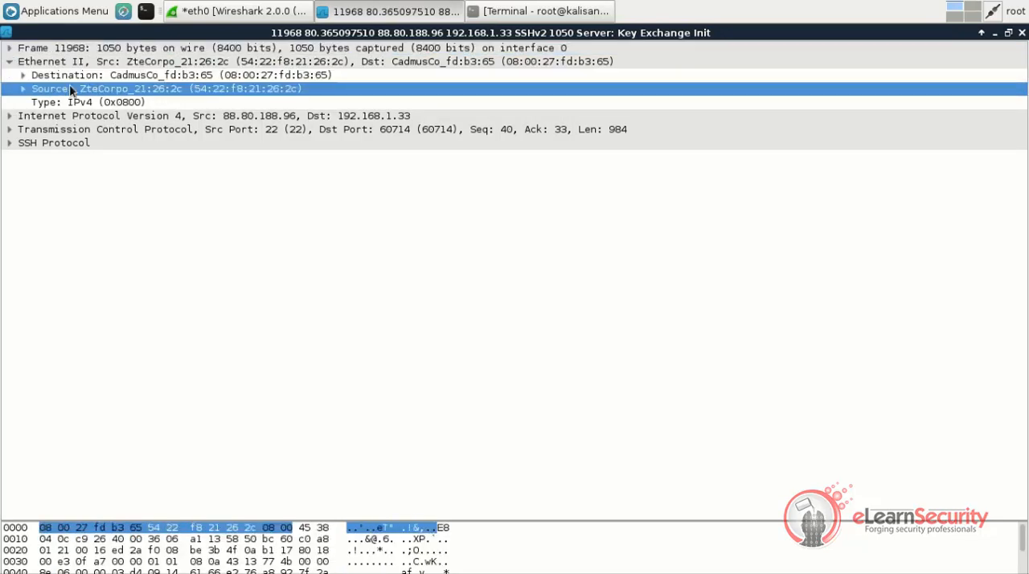
click(11, 117)
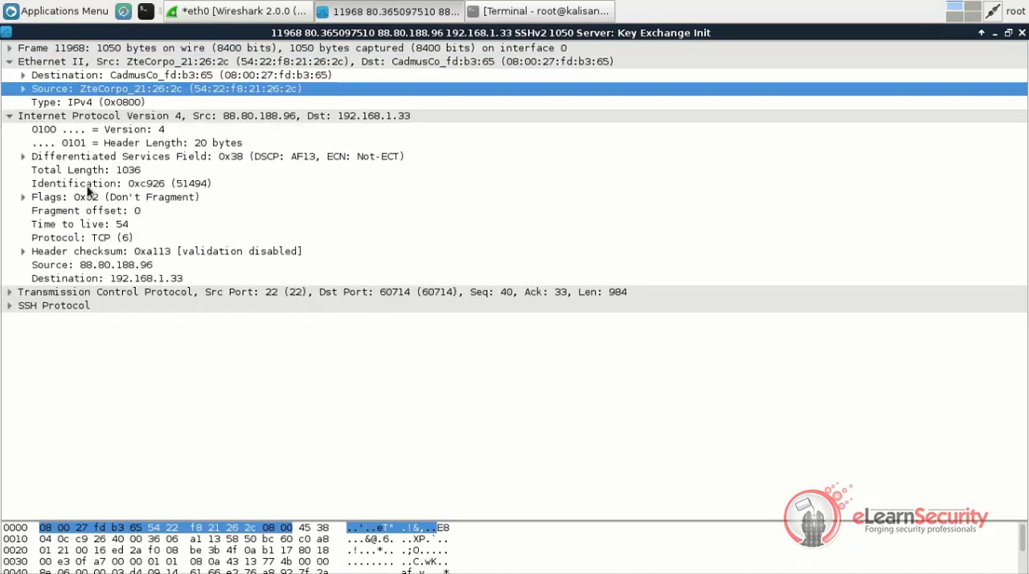
click(92, 267)
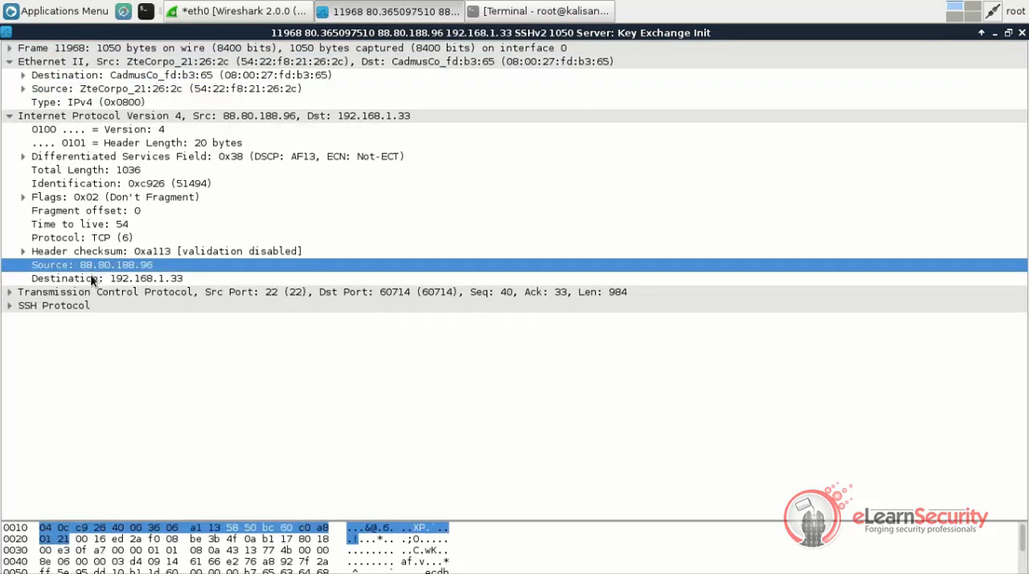
click(90, 276)
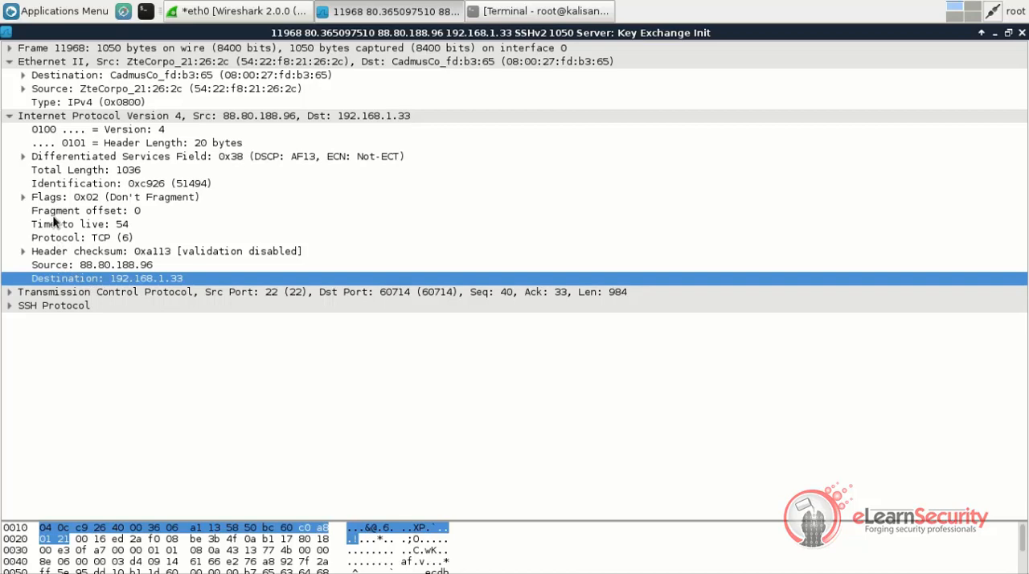
click(24, 197)
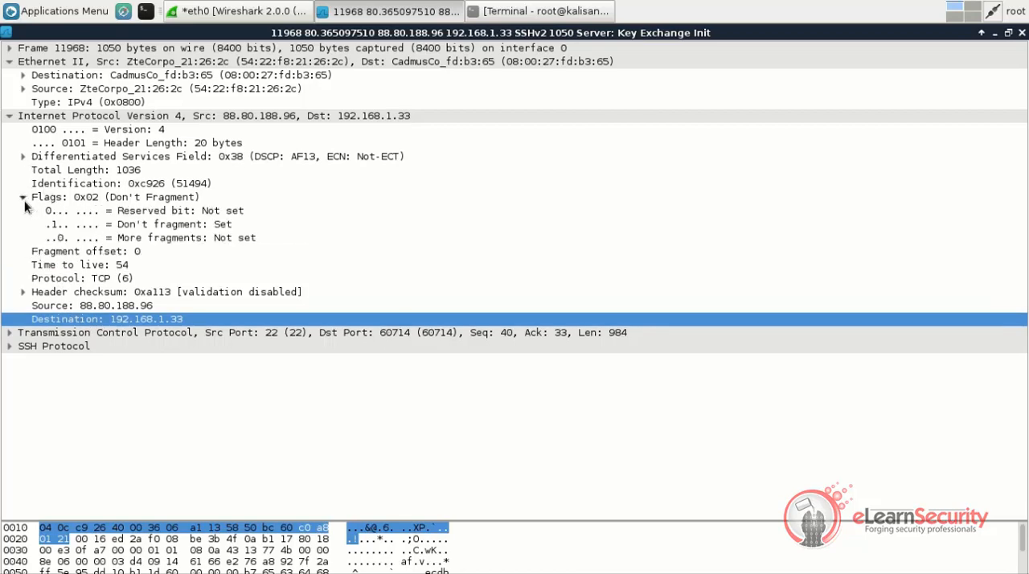
click(54, 280)
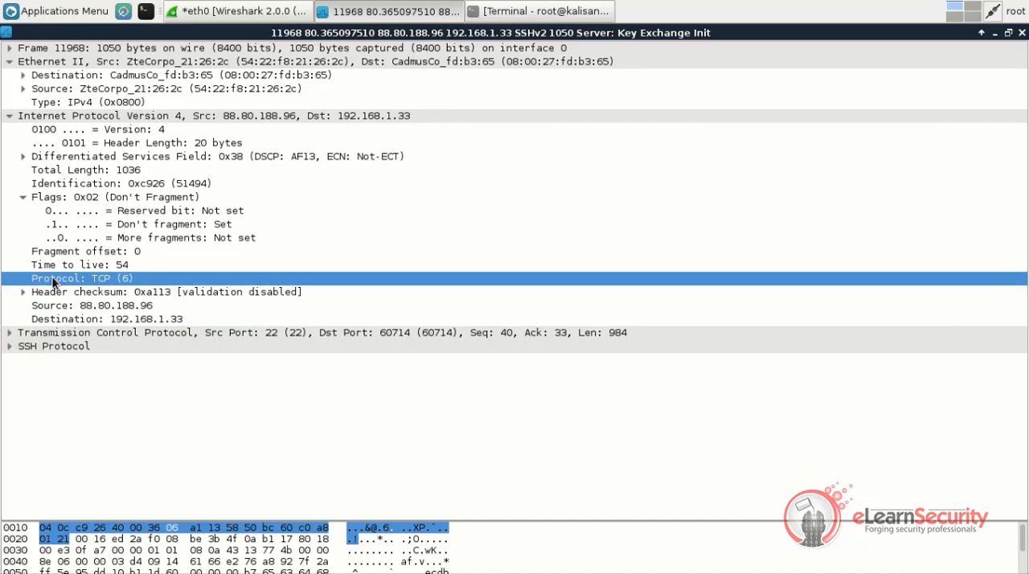
Expand the Transmission Control Protocol header and inspect its source and destination ports
click(9, 332)
click(54, 347)
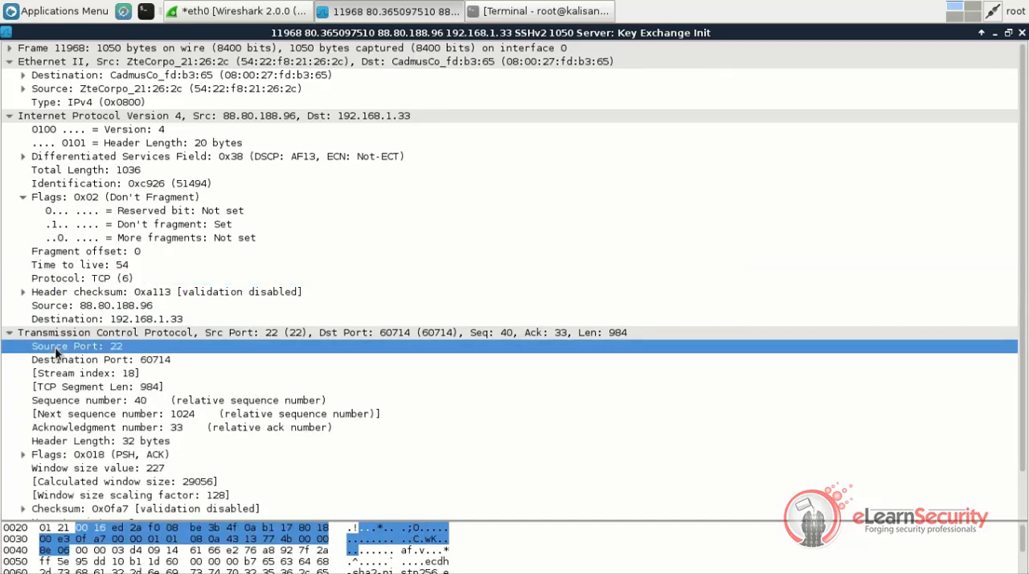
click(58, 362)
Expand the SSH Protocol section down to the Key Exchange algorithms, examine the algorithm lists, and close the packet window
scroll(58, 362, down, 2)
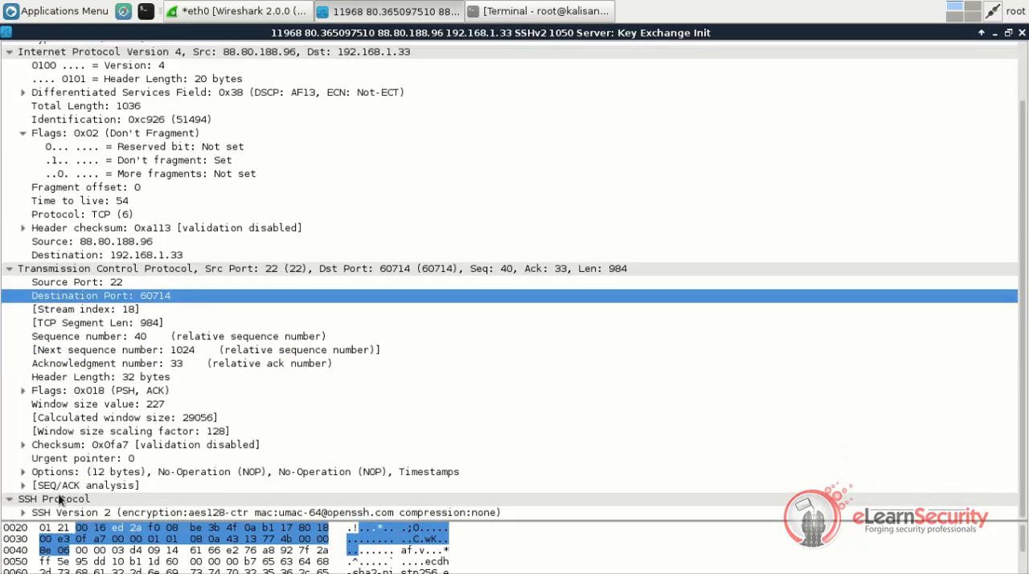
click(23, 512)
scroll(33, 506, down, 1)
click(36, 512)
scroll(37, 512, down, 1)
click(50, 499)
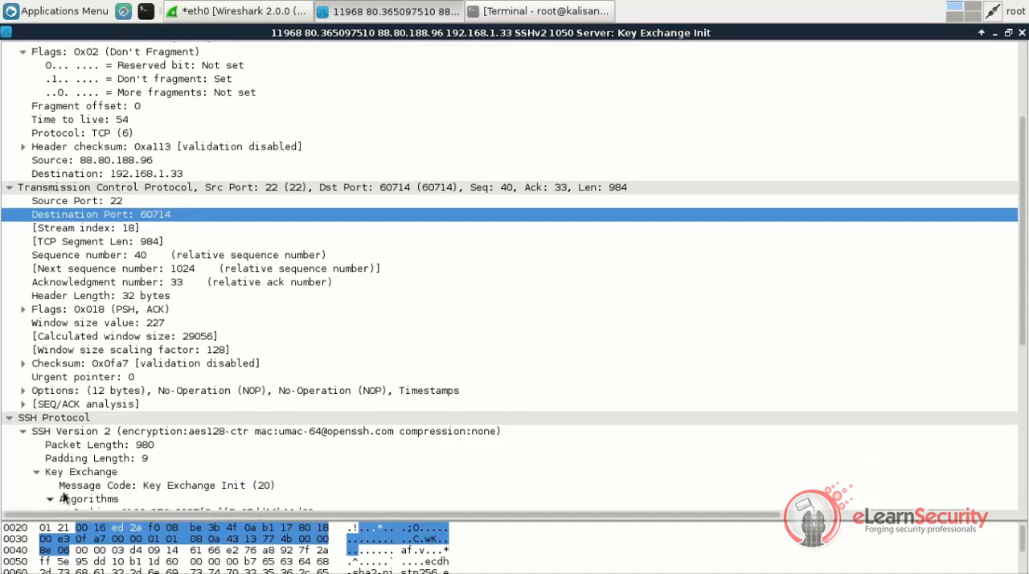
scroll(80, 490, down, 4)
scroll(147, 389, down, 3)
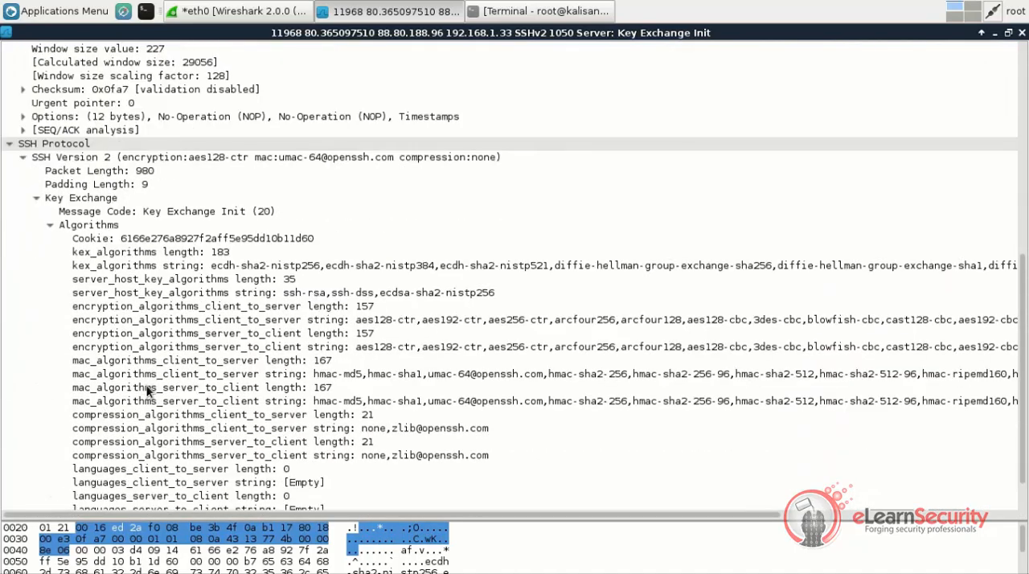
scroll(147, 389, down, 1)
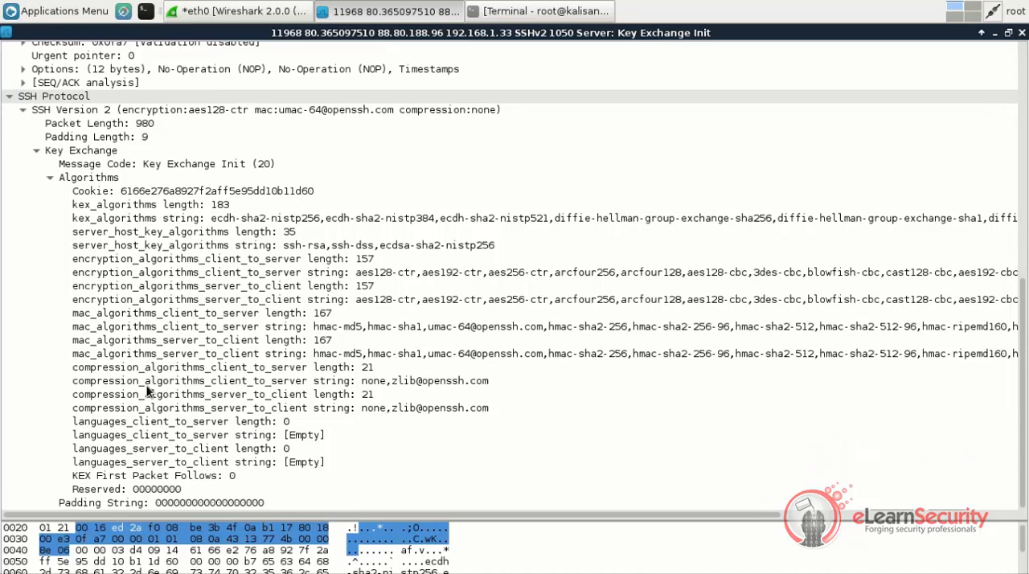
click(1020, 33)
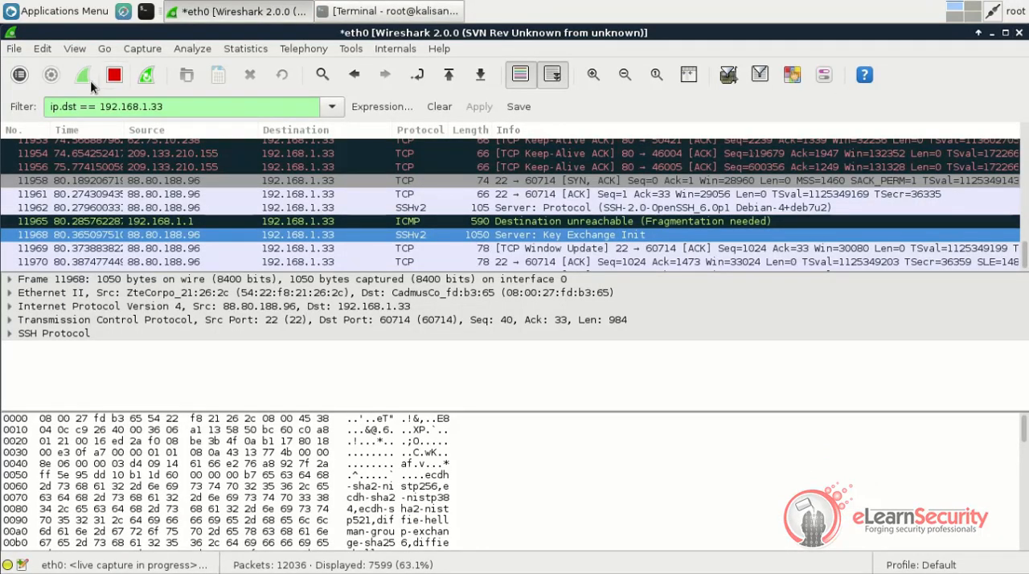
Stop the live capture on eth0 and quit Wireshark without saving the captured packets
click(114, 74)
click(1020, 33)
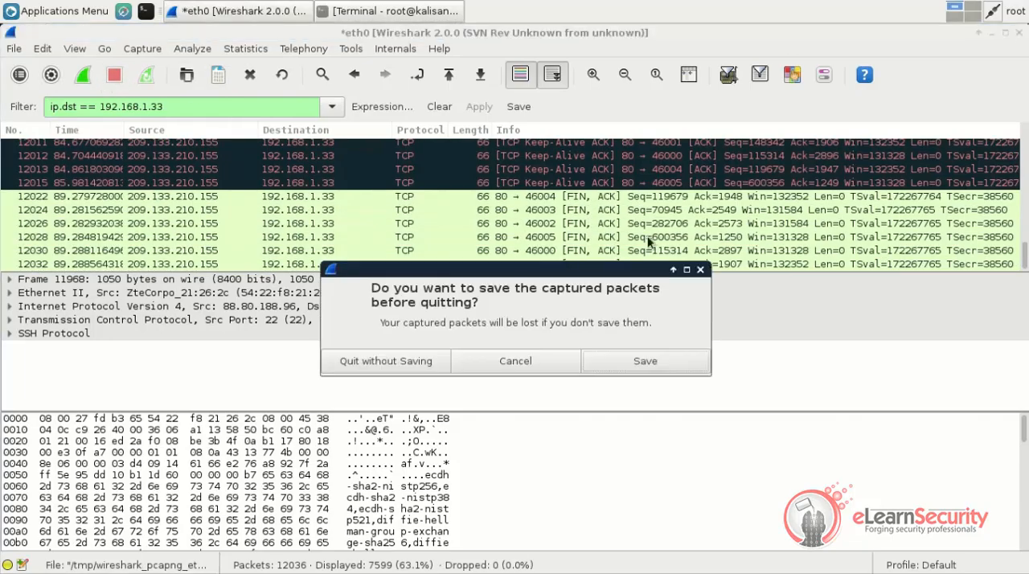
click(391, 356)
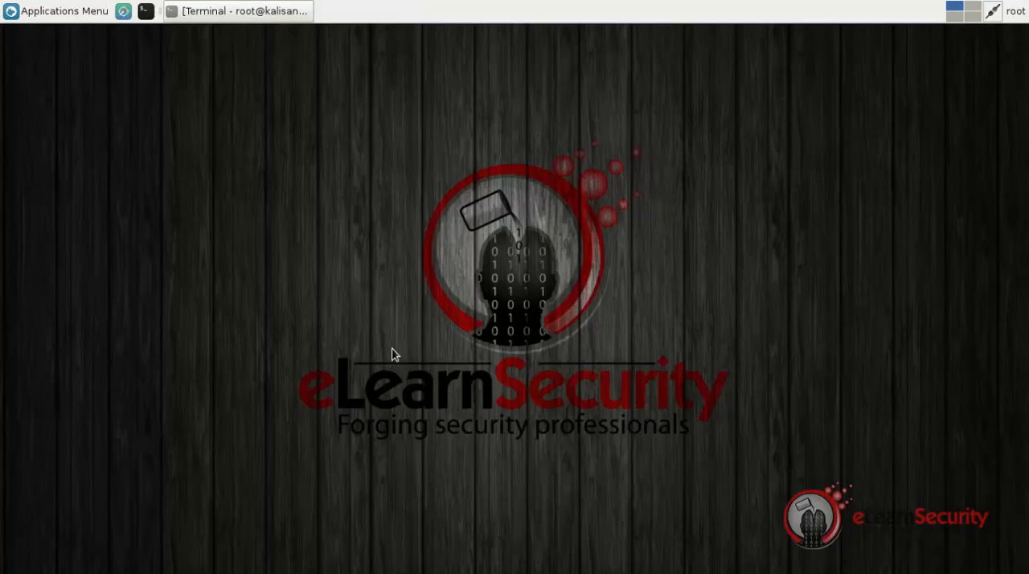